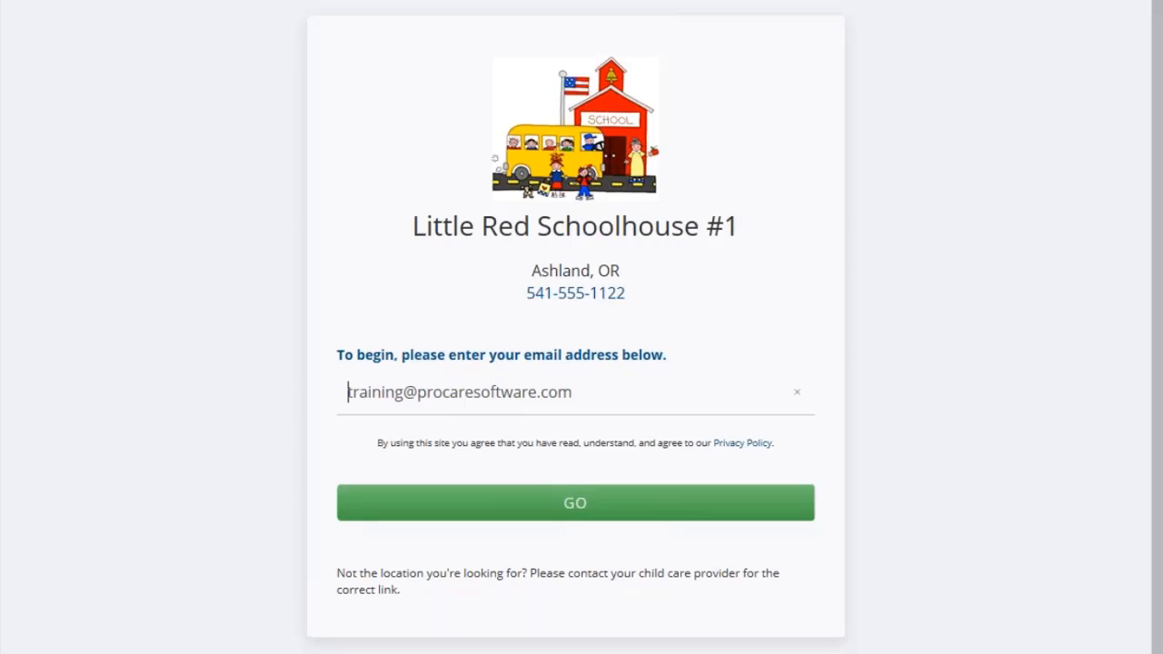
- Submit the family's email, then enter the emailed confirmation number to start the Little Red Schoolhouse #1 registration
click(369, 518)
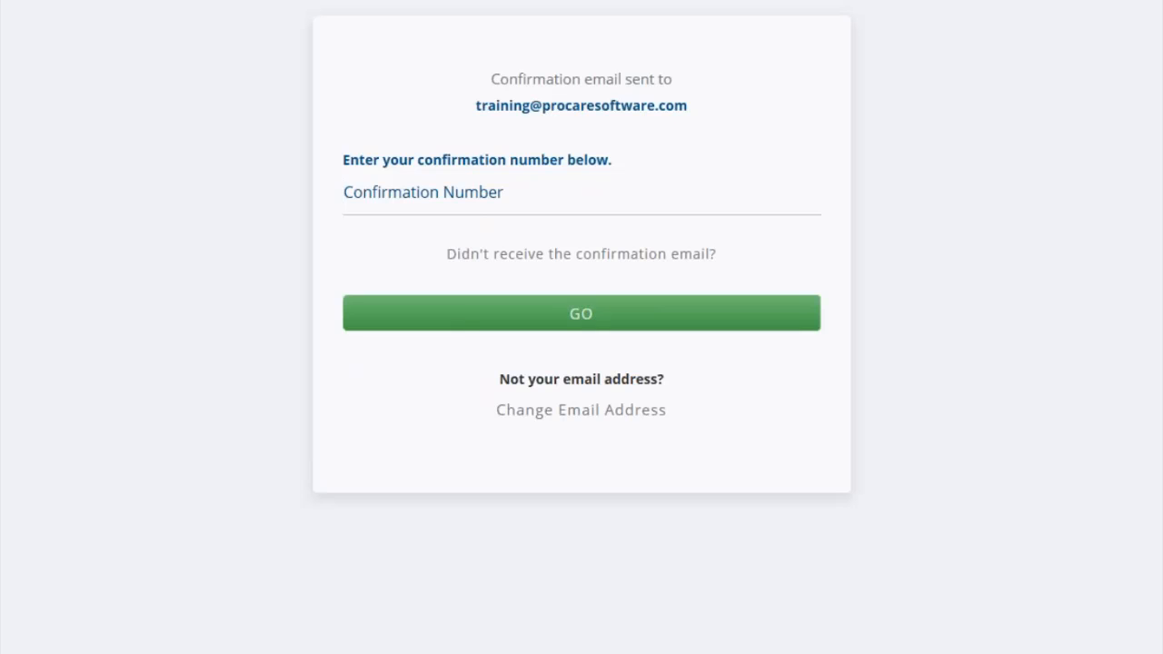
text(demo)
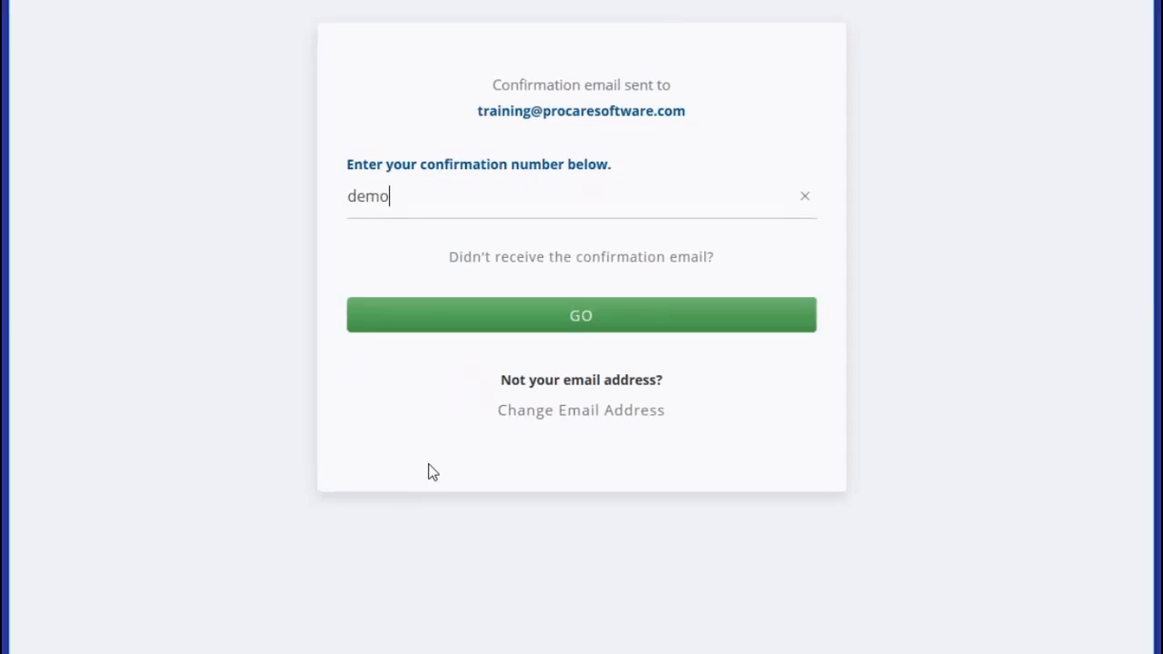
click(420, 315)
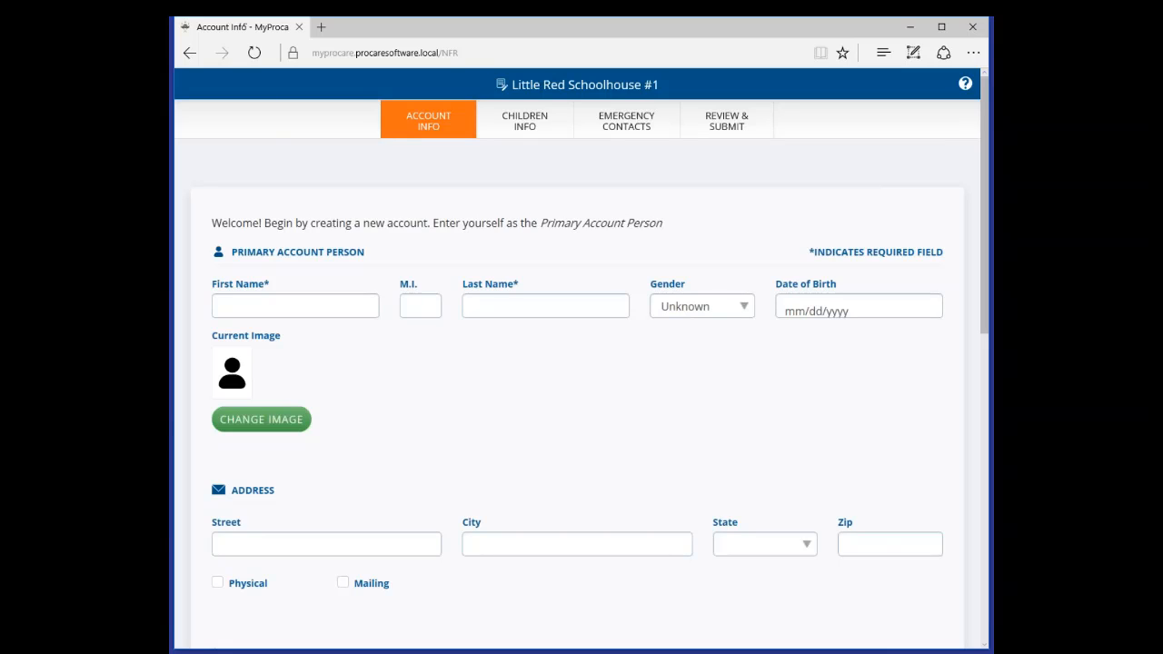
- Enter the primary account person's first and last name and set gender to Female
click(337, 309)
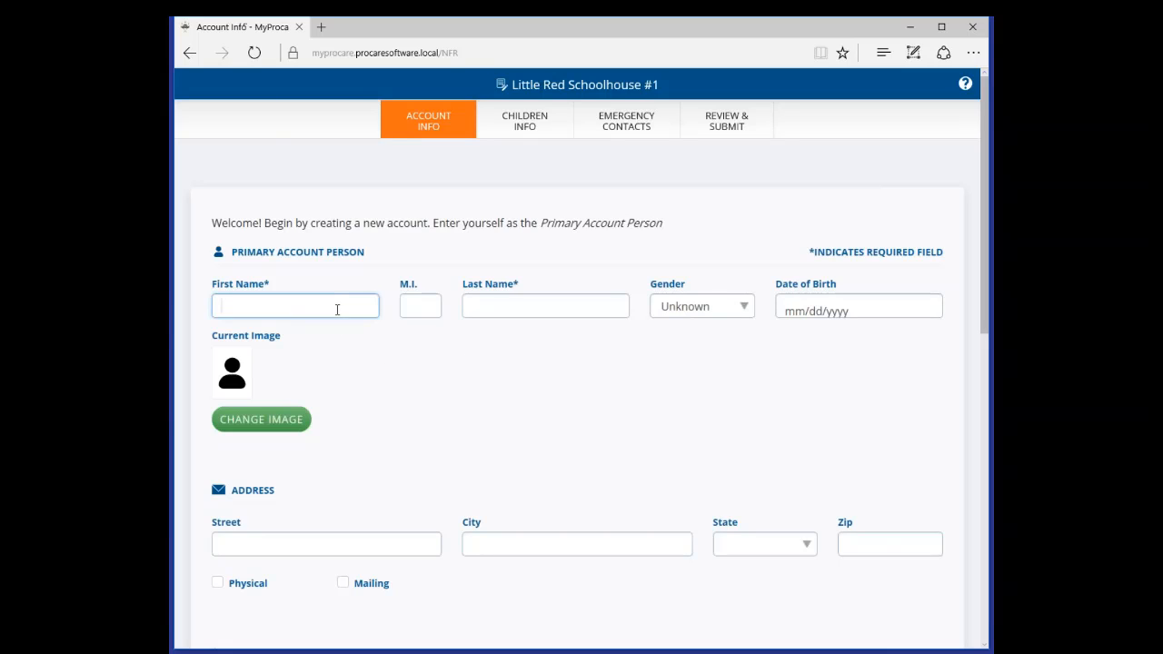
text(Andrea)
key(Tab)
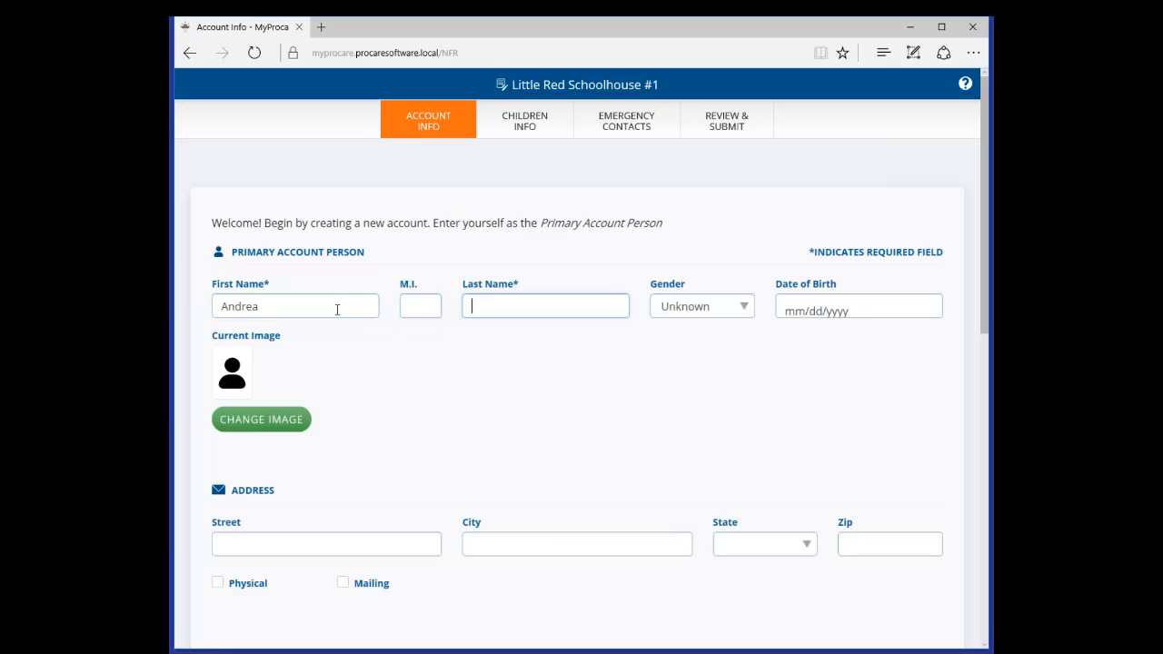
text(Smith)
key(Tab)
click(745, 308)
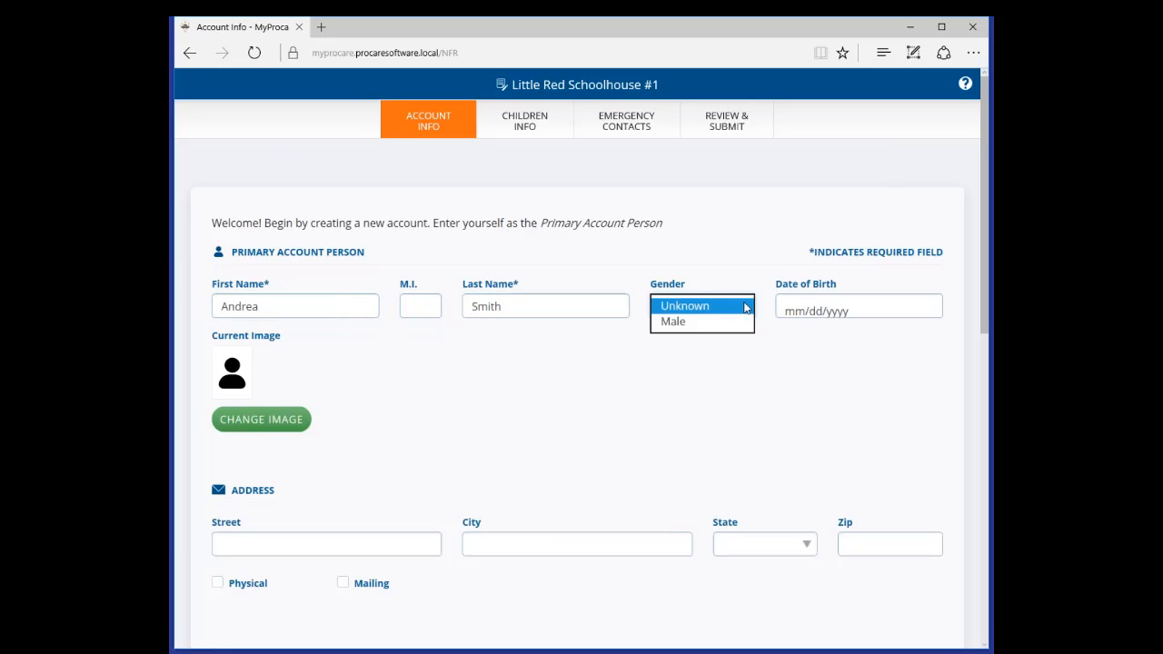
click(731, 337)
click(791, 314)
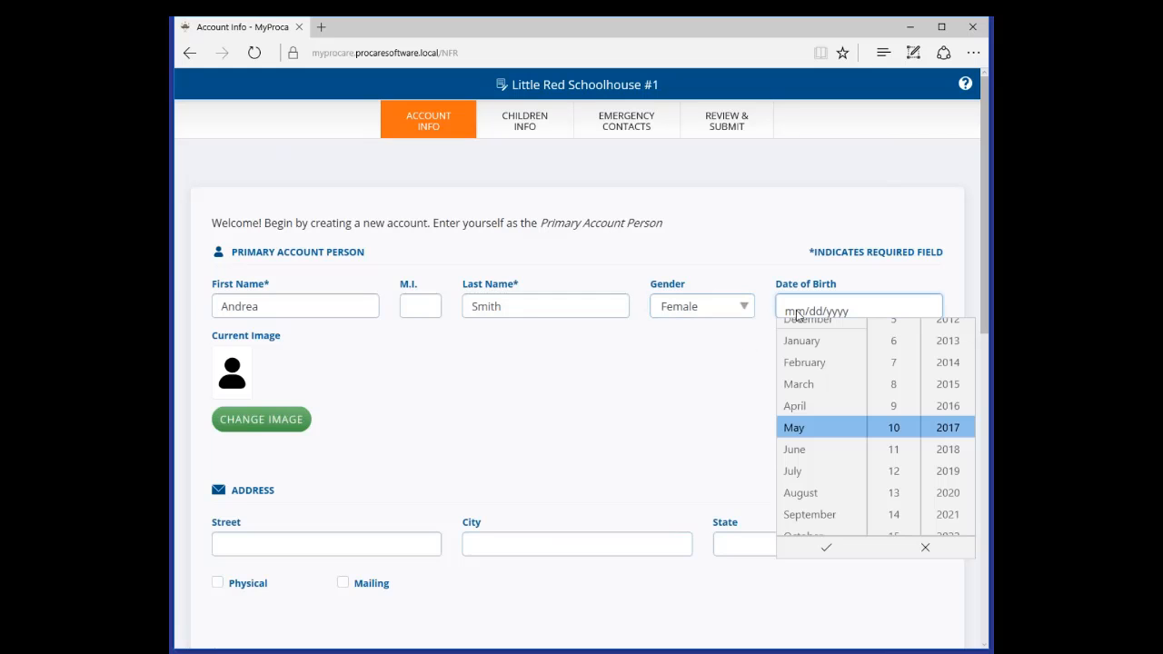
scroll(800, 393, down, 4)
scroll(895, 450, up, 2)
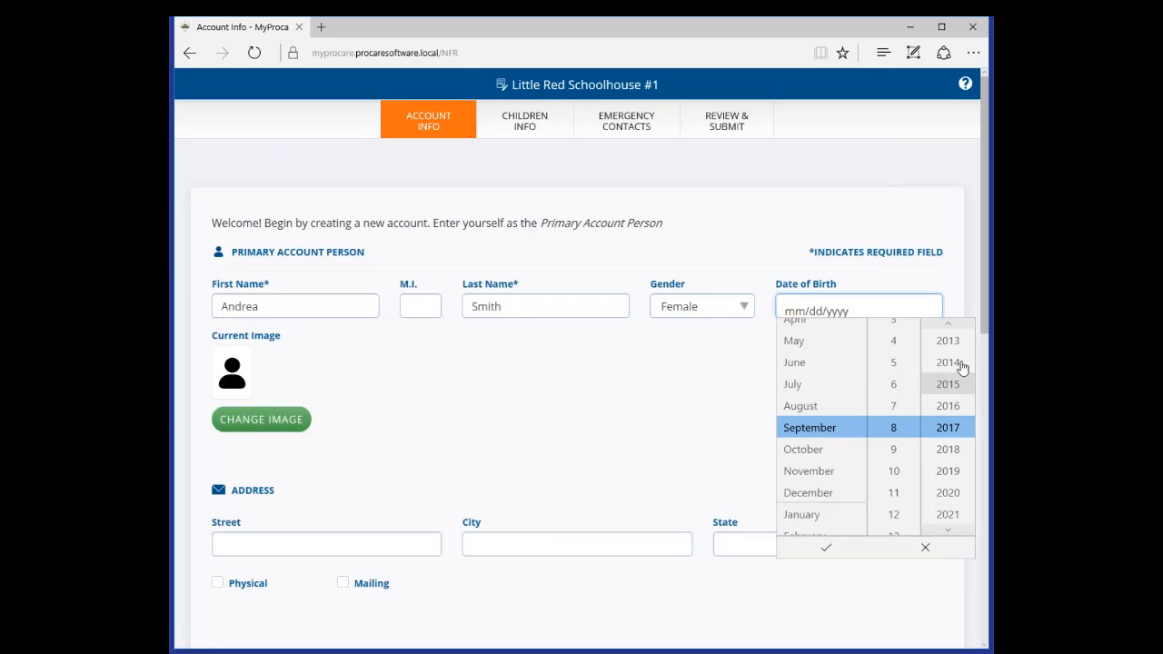
scroll(951, 400, up, 17)
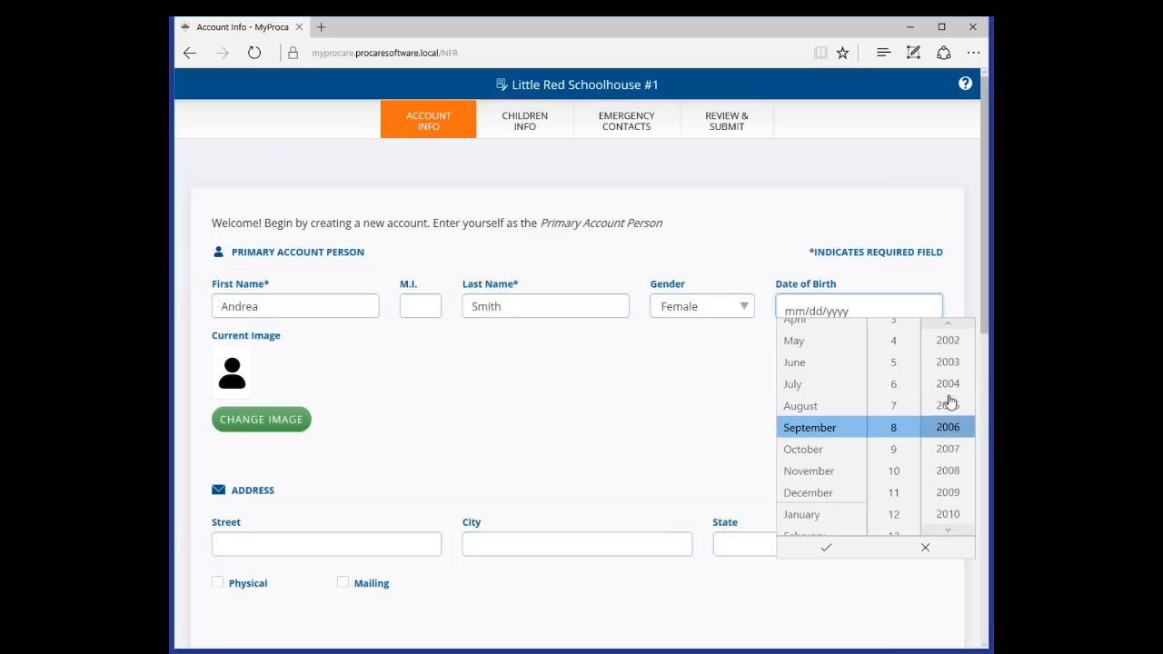
scroll(948, 411, up, 16)
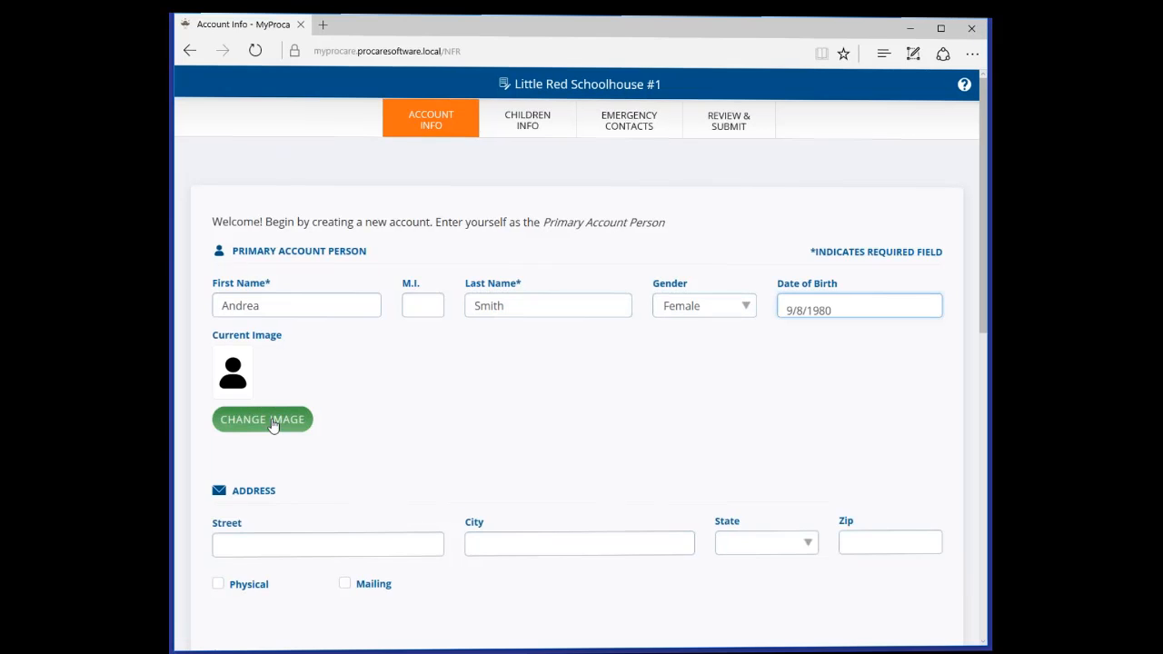
click(272, 422)
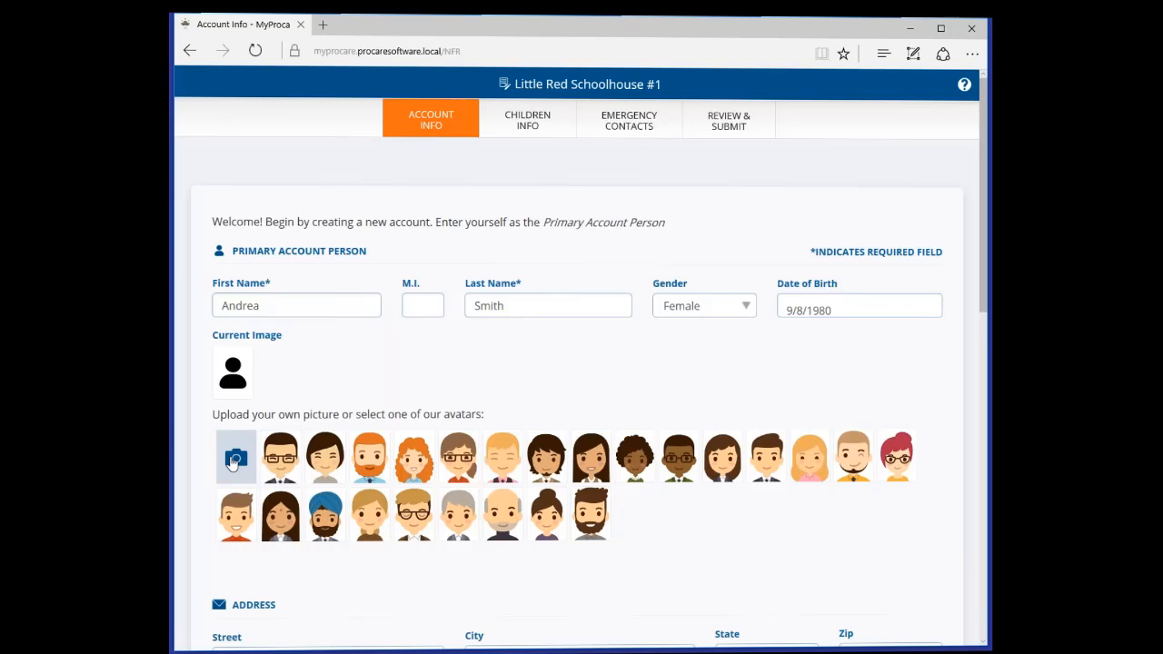
- Choose the red-haired avatar as the account image
click(408, 466)
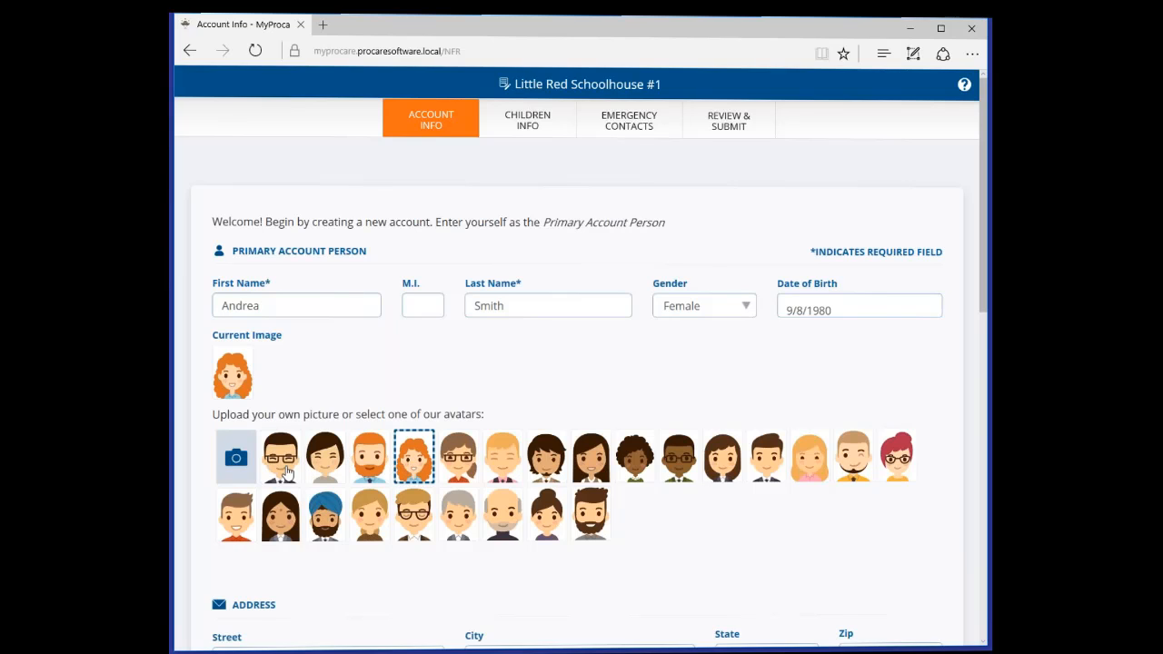
scroll(218, 488, down, 1)
scroll(243, 491, down, 1)
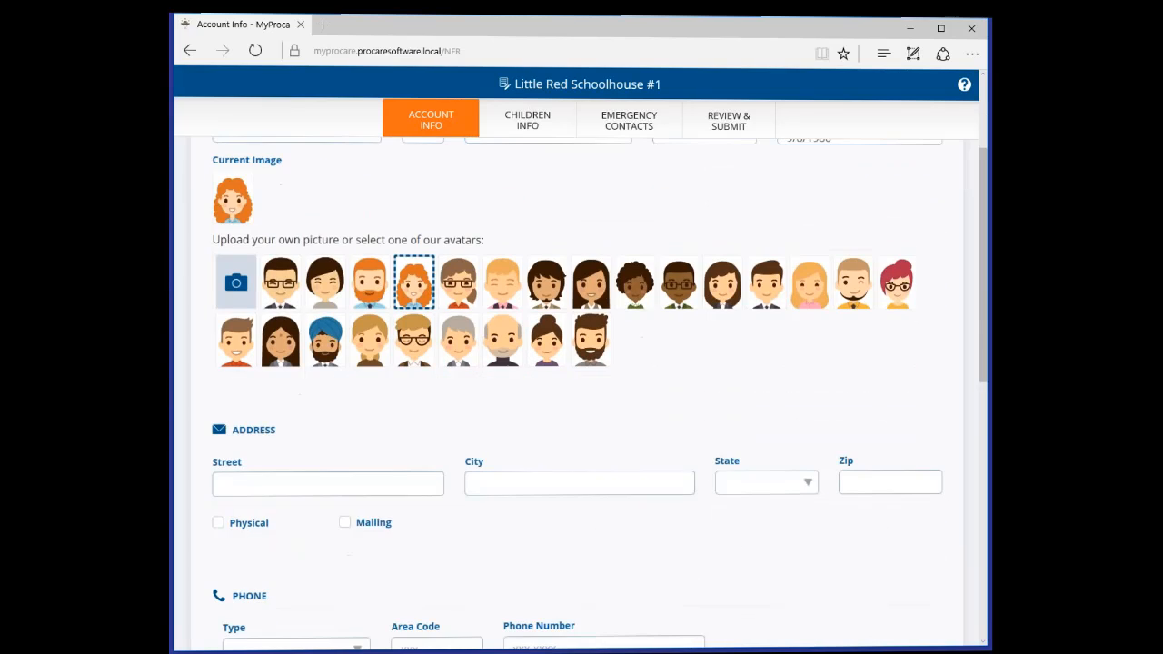
- Enter the home street, city, state and zip, marking it as both Physical and Mailing address
click(243, 491)
text(1234 M)
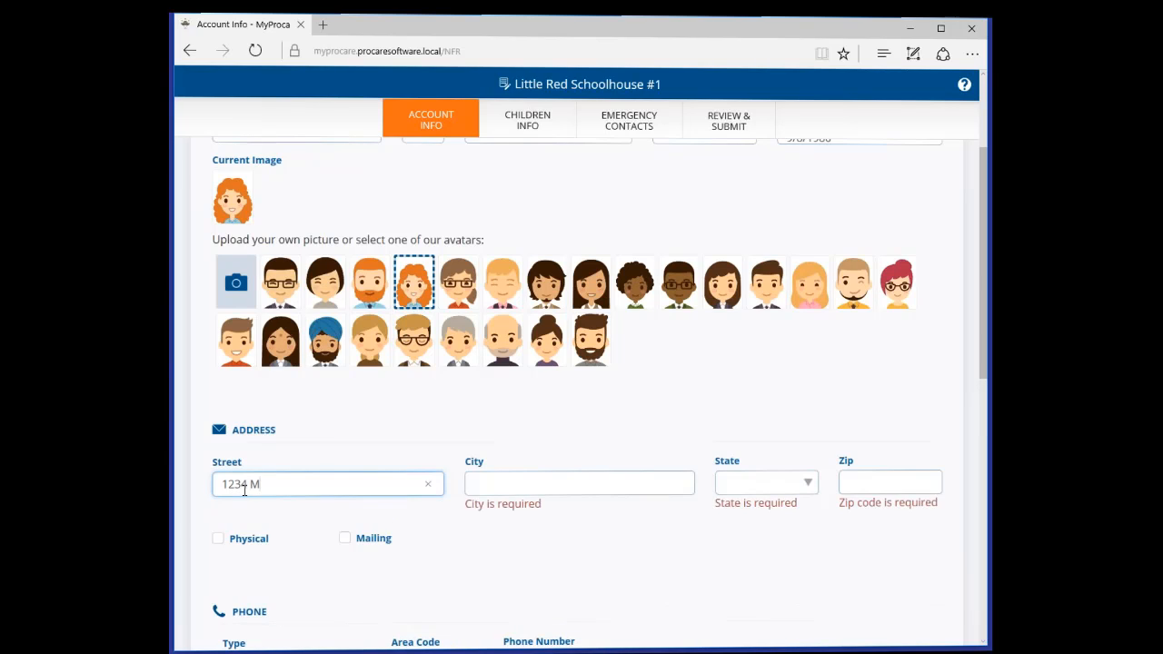
text(ain)
text(Medford)
key(Tab)
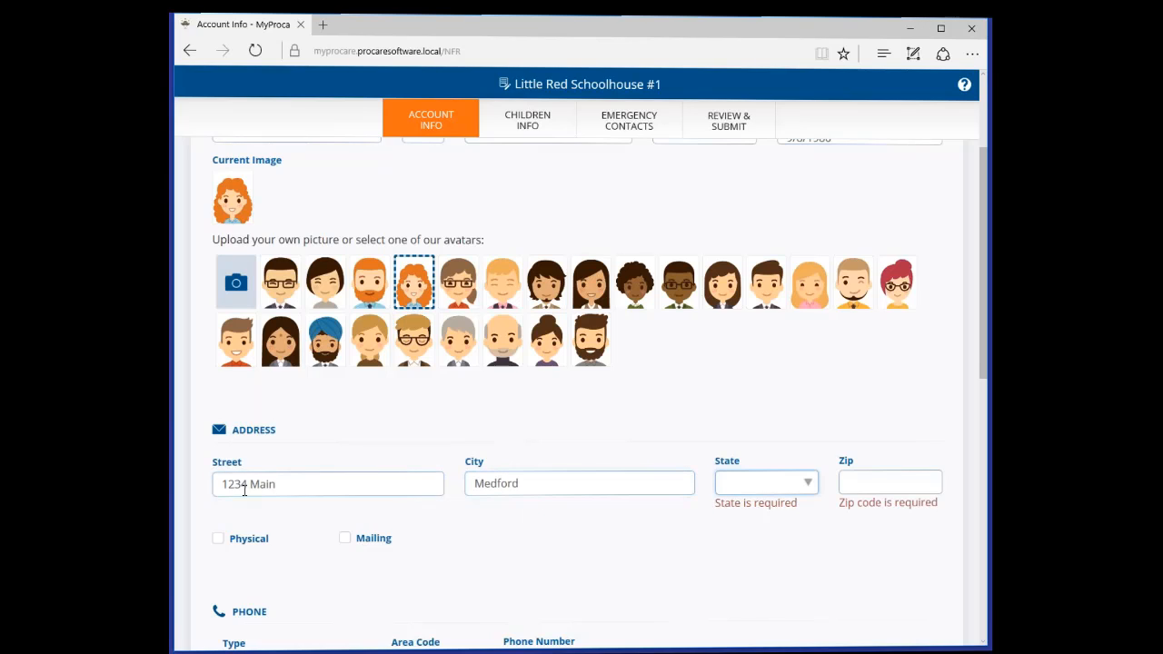
text(ok)
key(Tab)
text(97502)
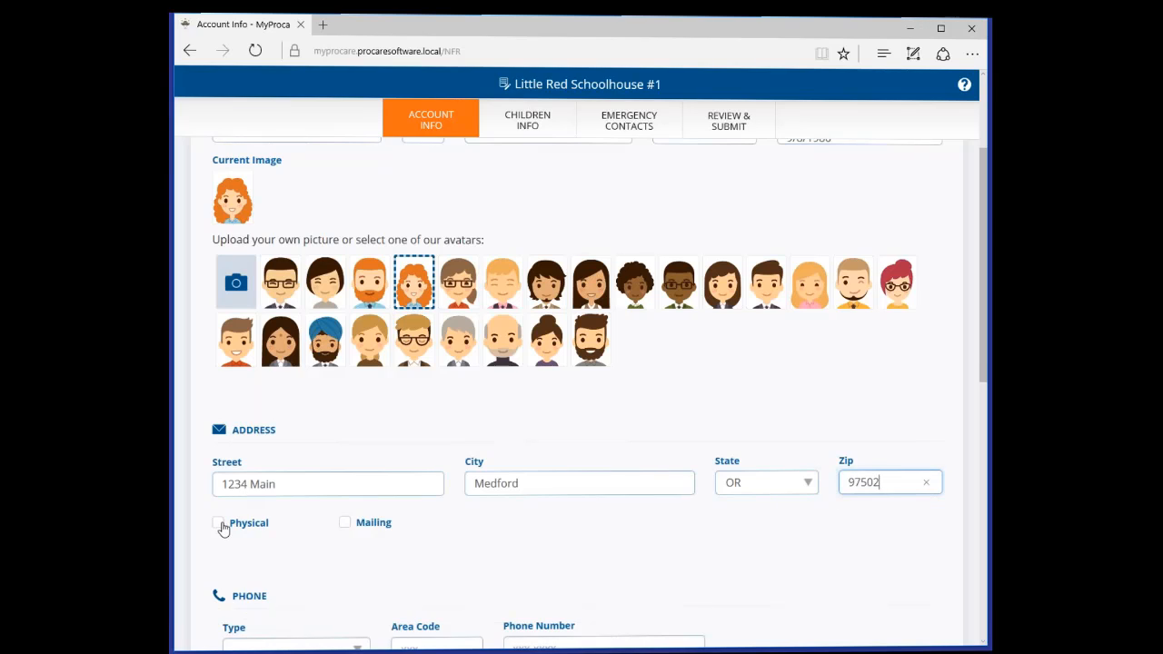
click(219, 525)
click(344, 523)
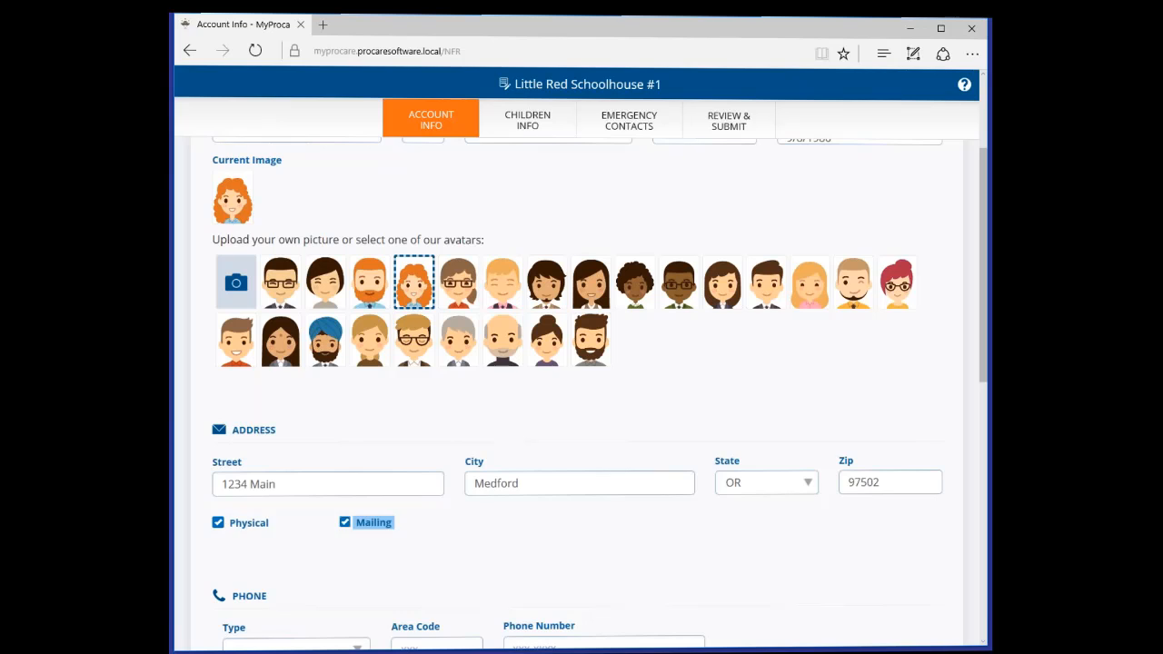
scroll(343, 520, down, 1)
scroll(581, 393, down, 3)
- Add a Cell phone with the family's area code and phone number
scroll(582, 394, down, 2)
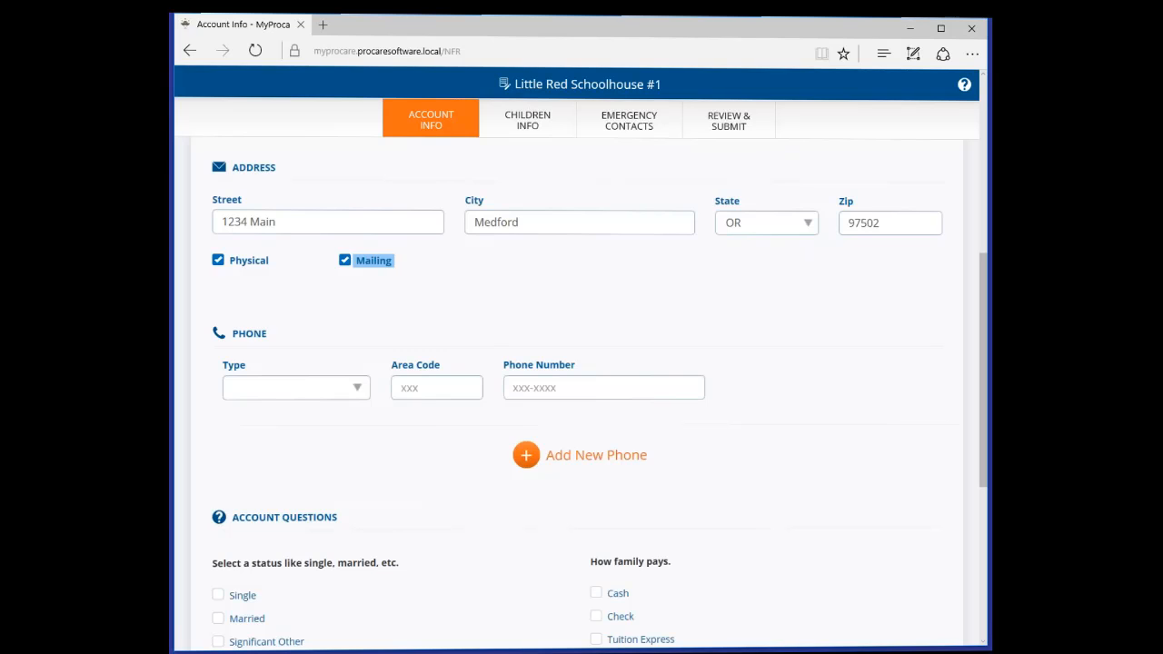
click(358, 389)
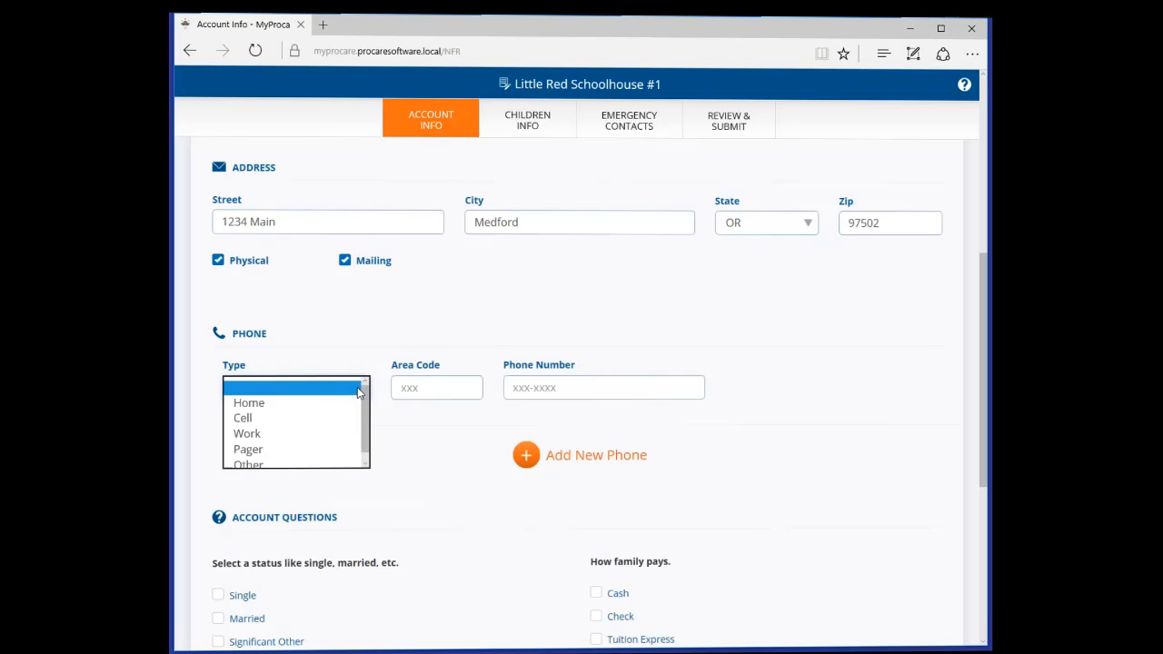
click(338, 418)
click(425, 388)
text(541)
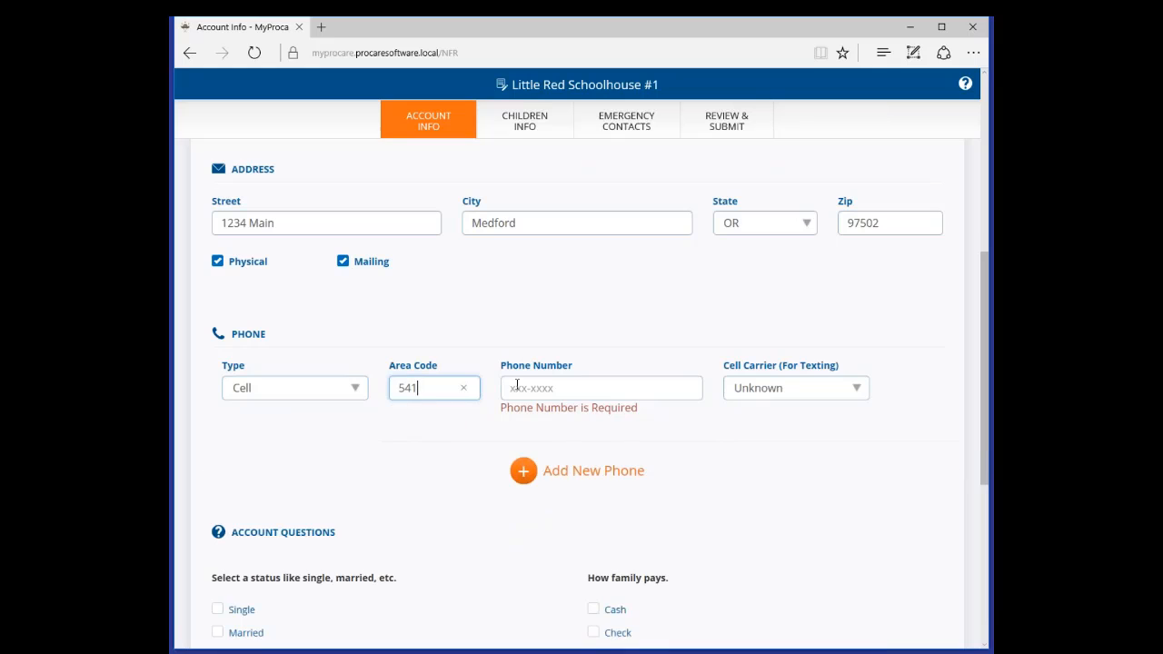
click(518, 386)
text(5551212 ext.)
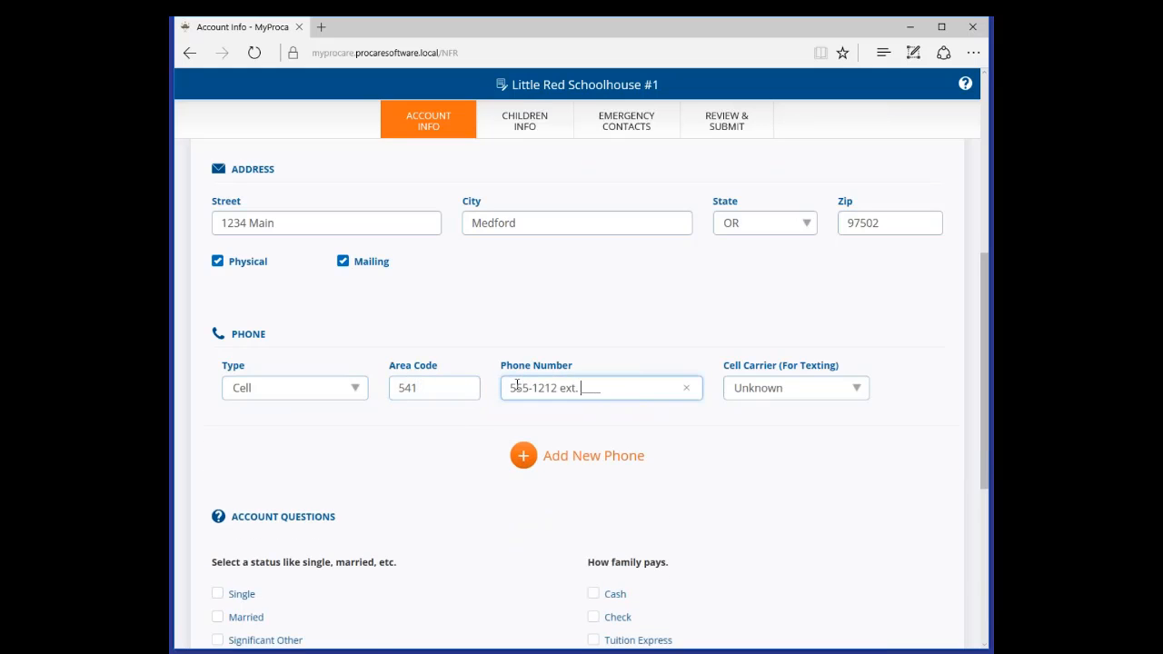
click(499, 416)
- Answer the account questions: Married, new family Yes, and paying by Tuition Express
scroll(498, 417, down, 3)
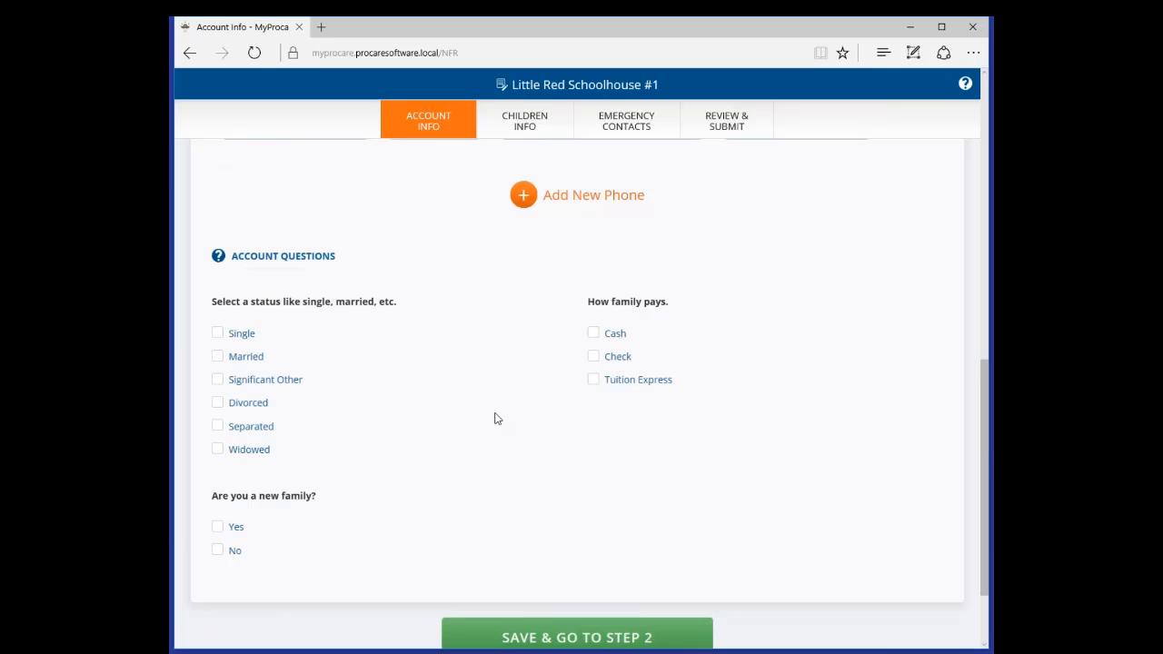
click(219, 359)
click(212, 528)
click(216, 531)
click(595, 383)
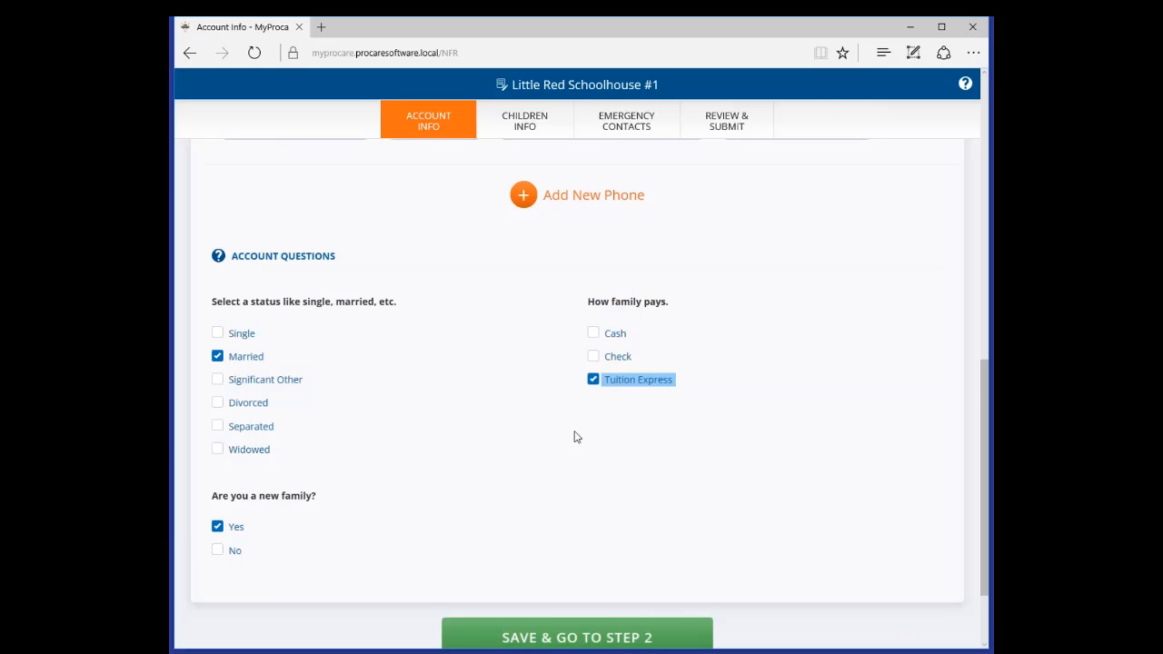
scroll(574, 437, down, 1)
- Save the account info and enter the child's first and last name on Child Info
click(574, 550)
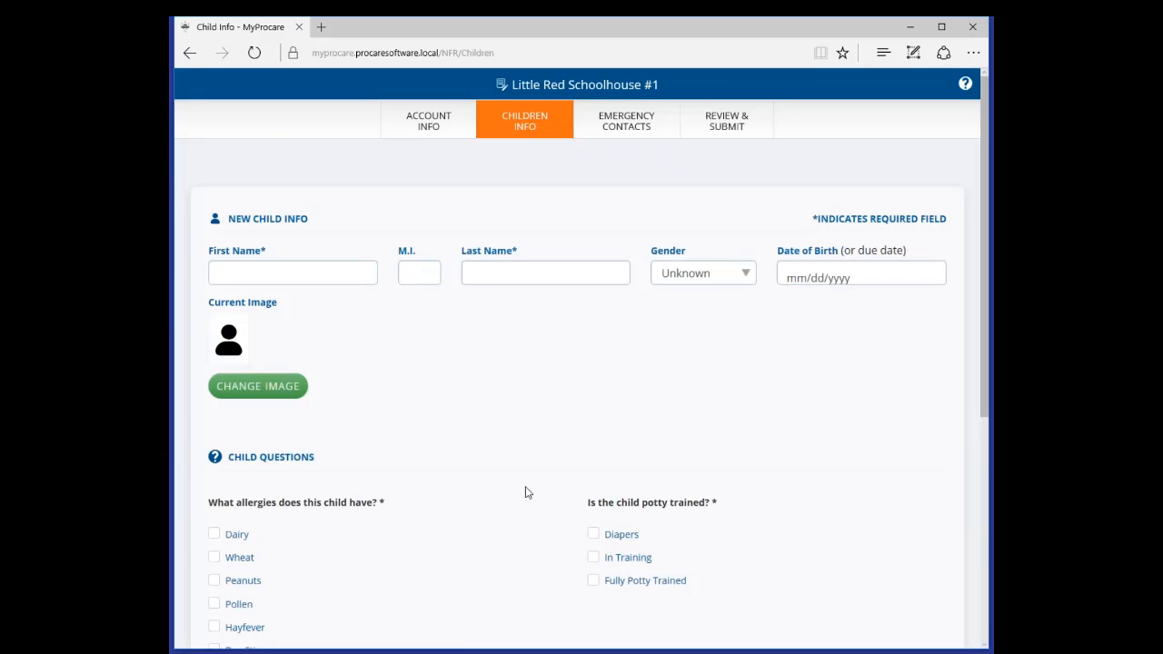
click(218, 273)
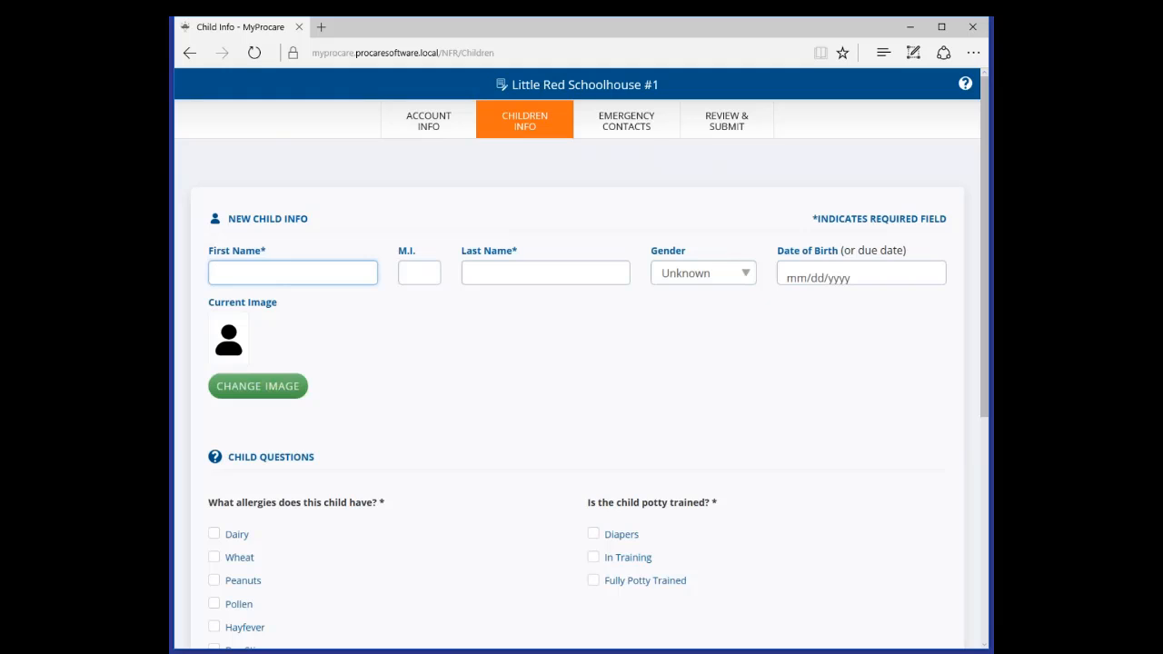
text(Darr)
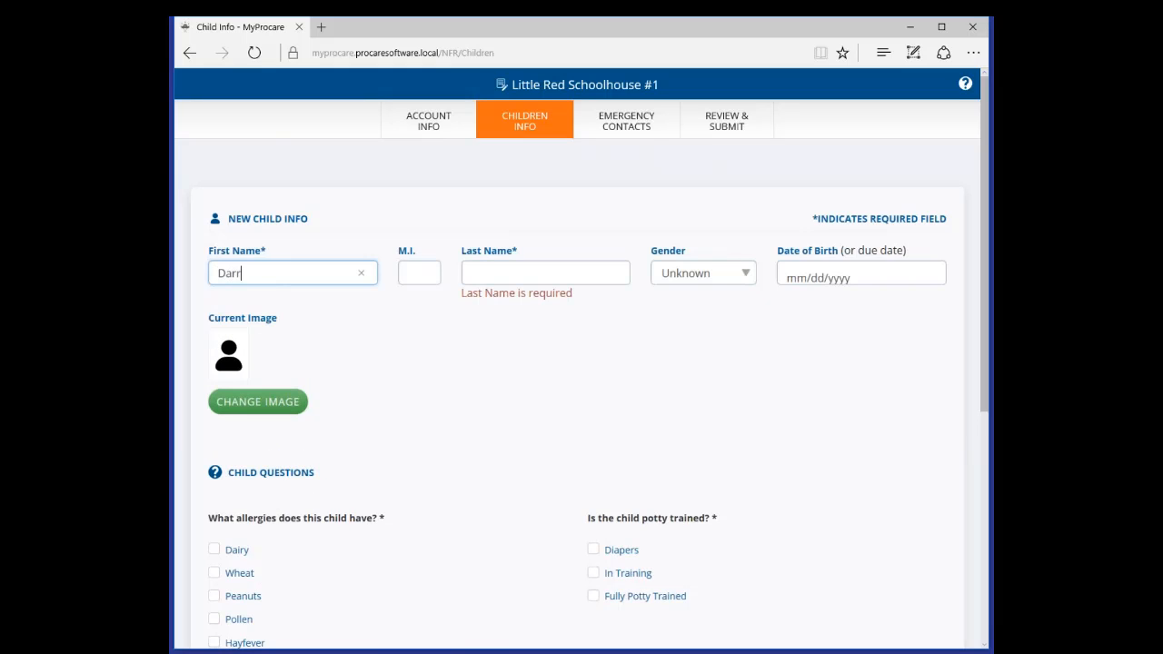
text(ius)
key(Tab)
key(Tab)
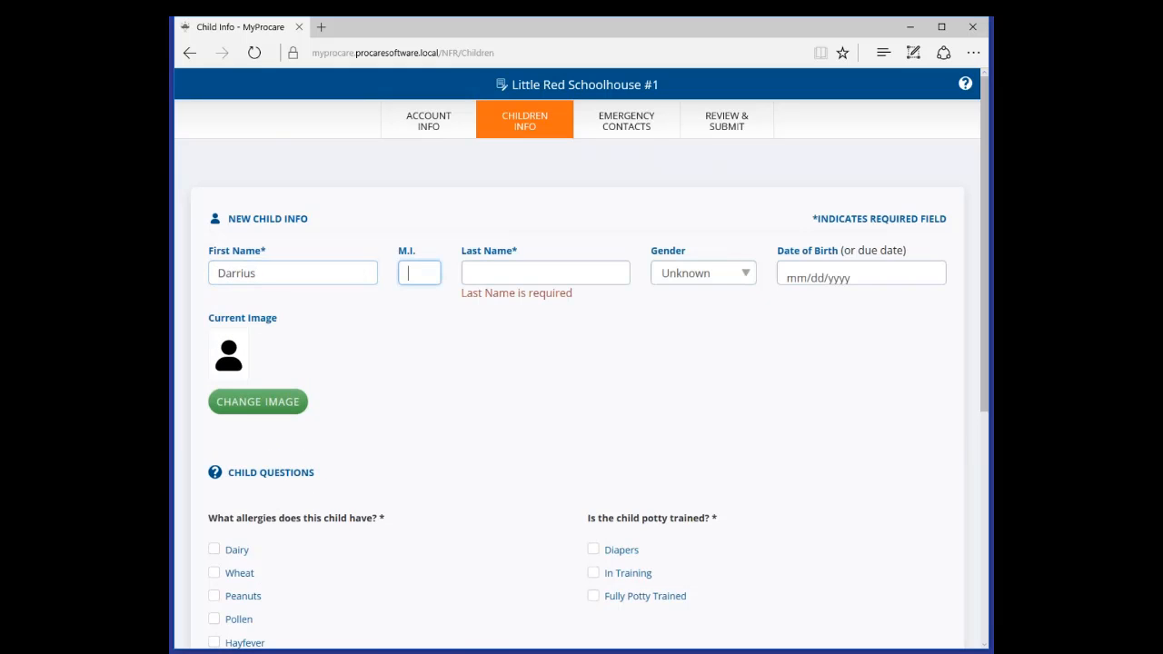
text(Smith)
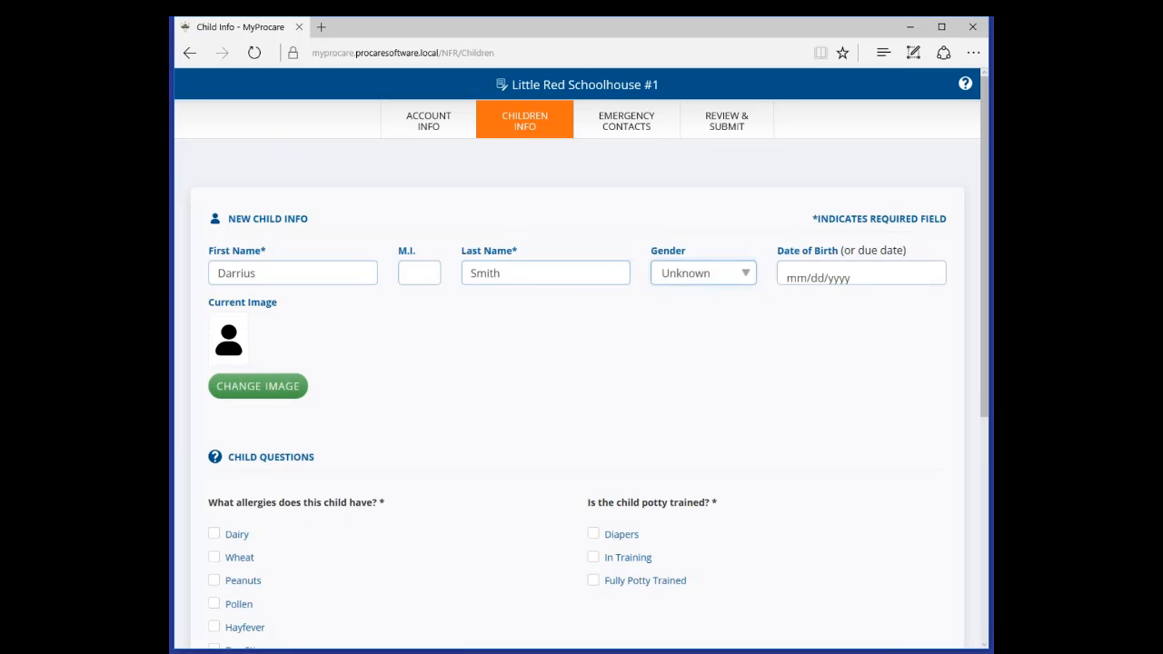
- Set the child's gender to Male, birth date to 6/10/2015, and picture to the first boy avatar
click(749, 279)
click(751, 279)
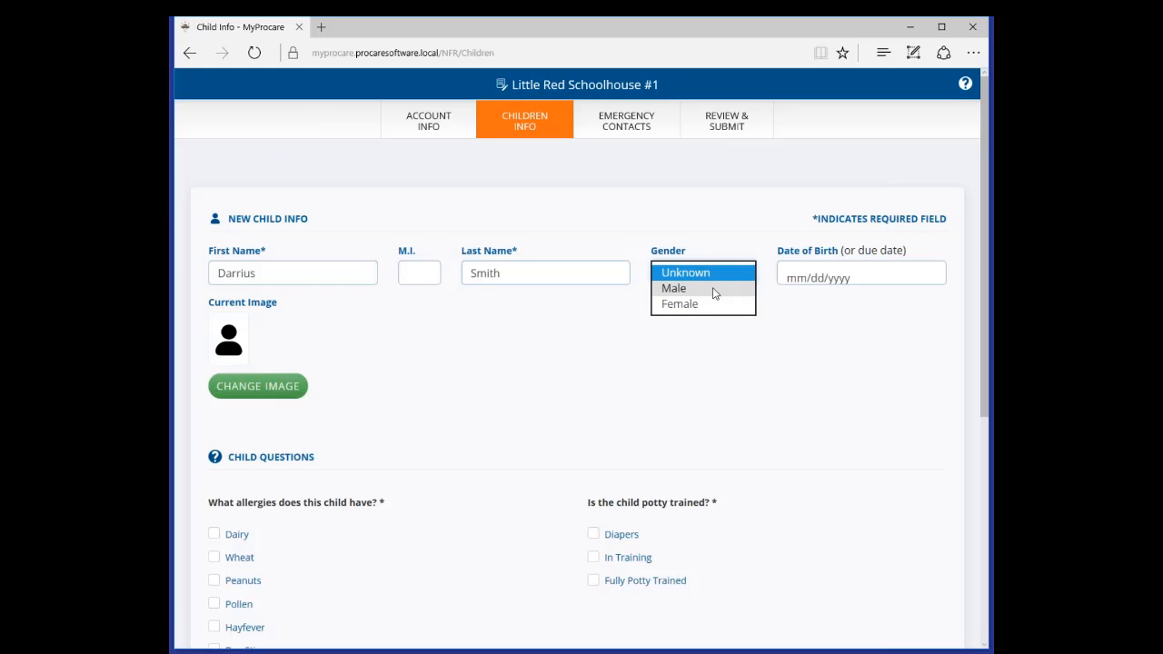
click(713, 293)
click(806, 278)
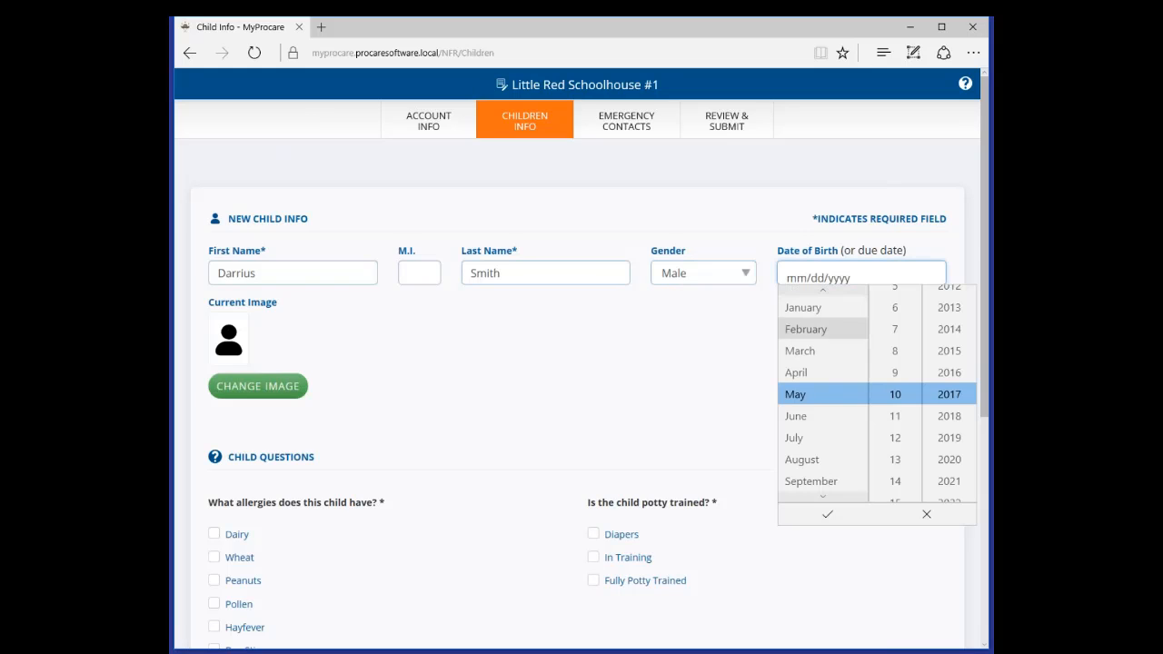
click(952, 353)
click(827, 514)
click(273, 389)
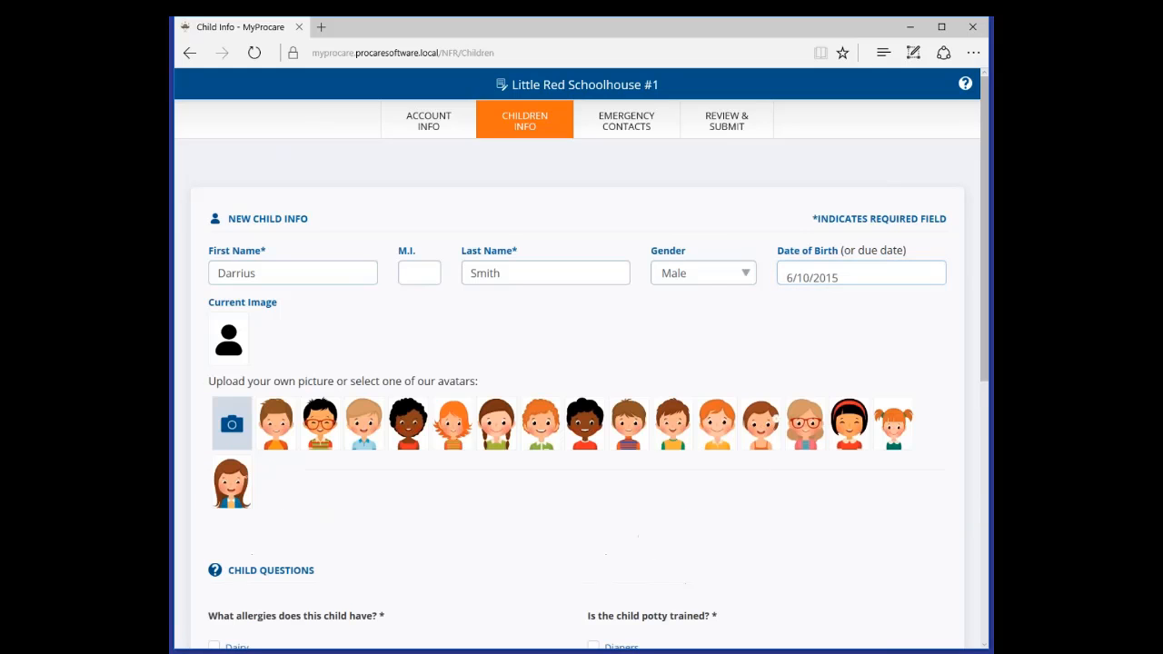
click(275, 424)
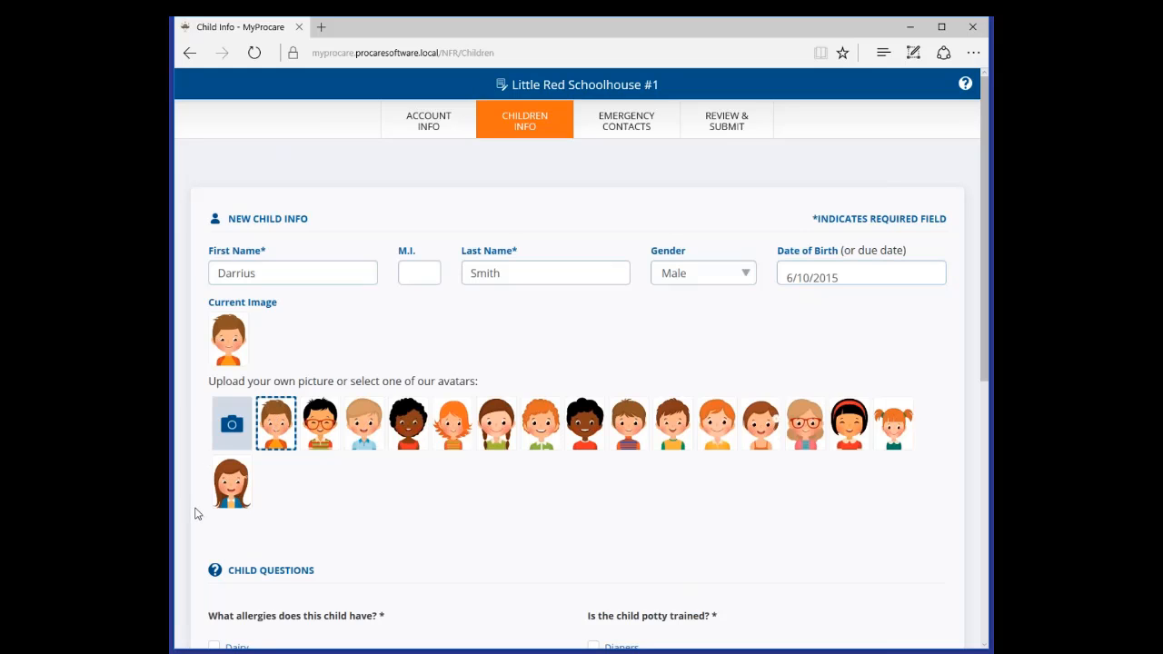
- Tick the Other allergy, enter Grass, and try saving the child to go to Step 3
scroll(195, 514, down, 2)
scroll(194, 533, down, 2)
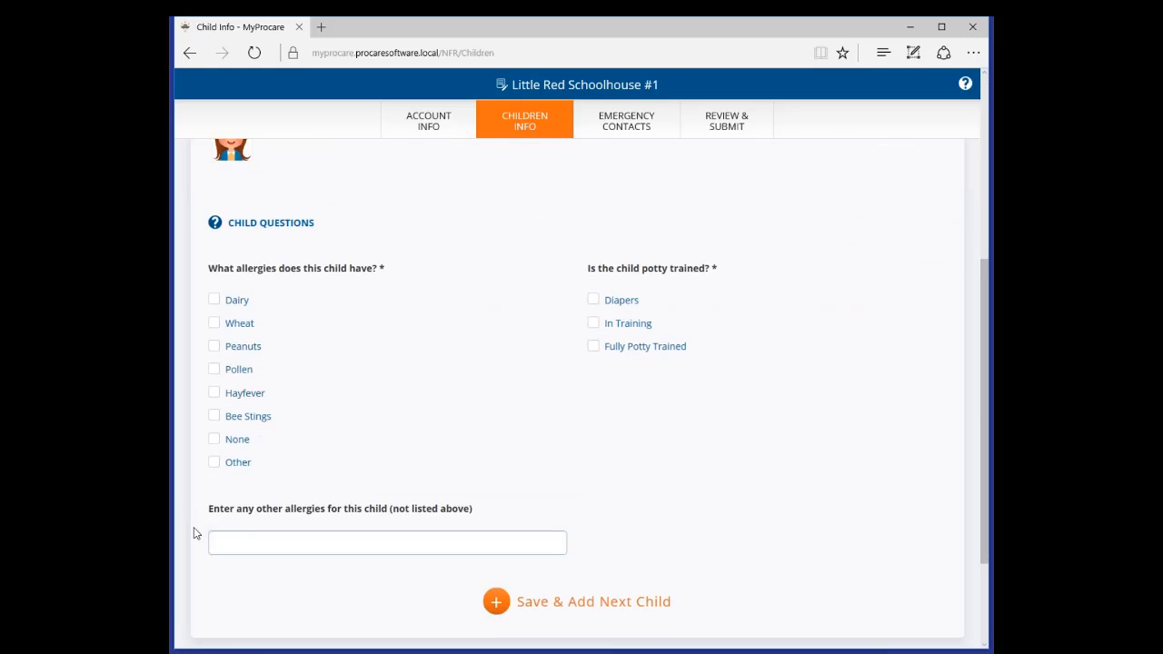
double_click(215, 469)
click(215, 469)
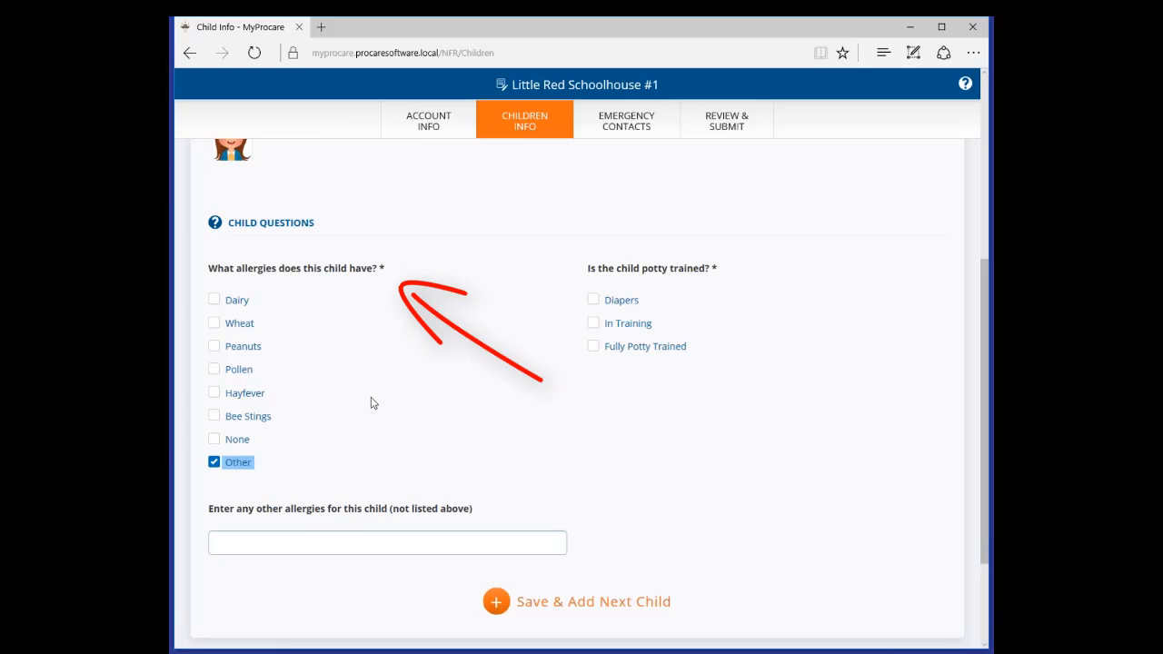
click(303, 543)
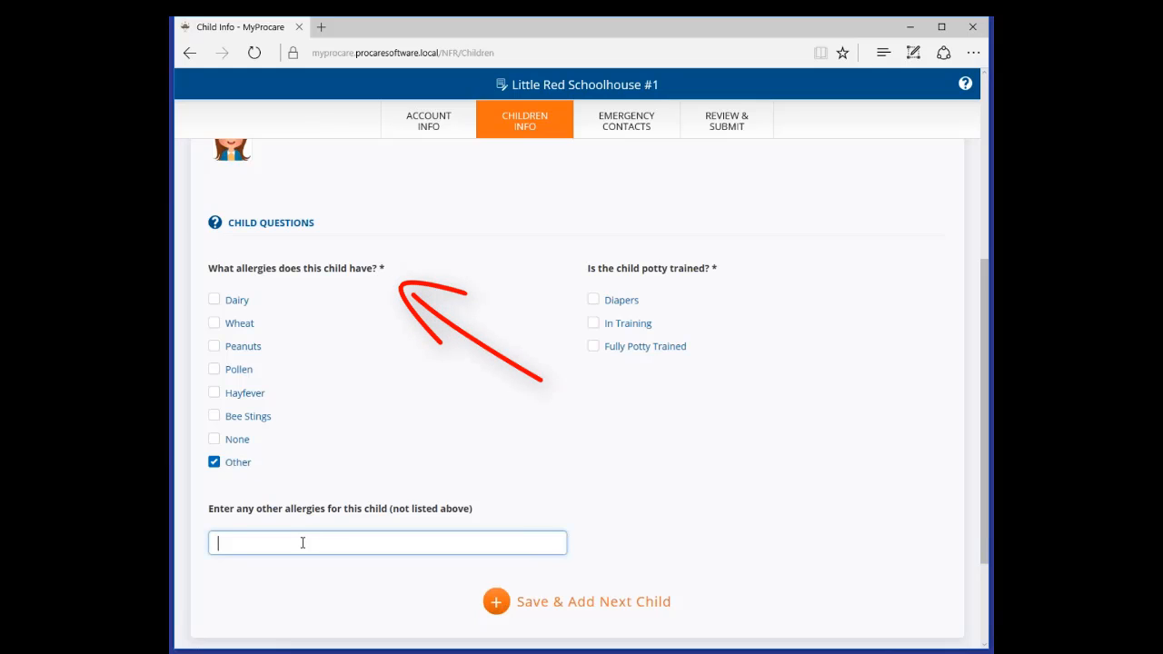
text(Grass)
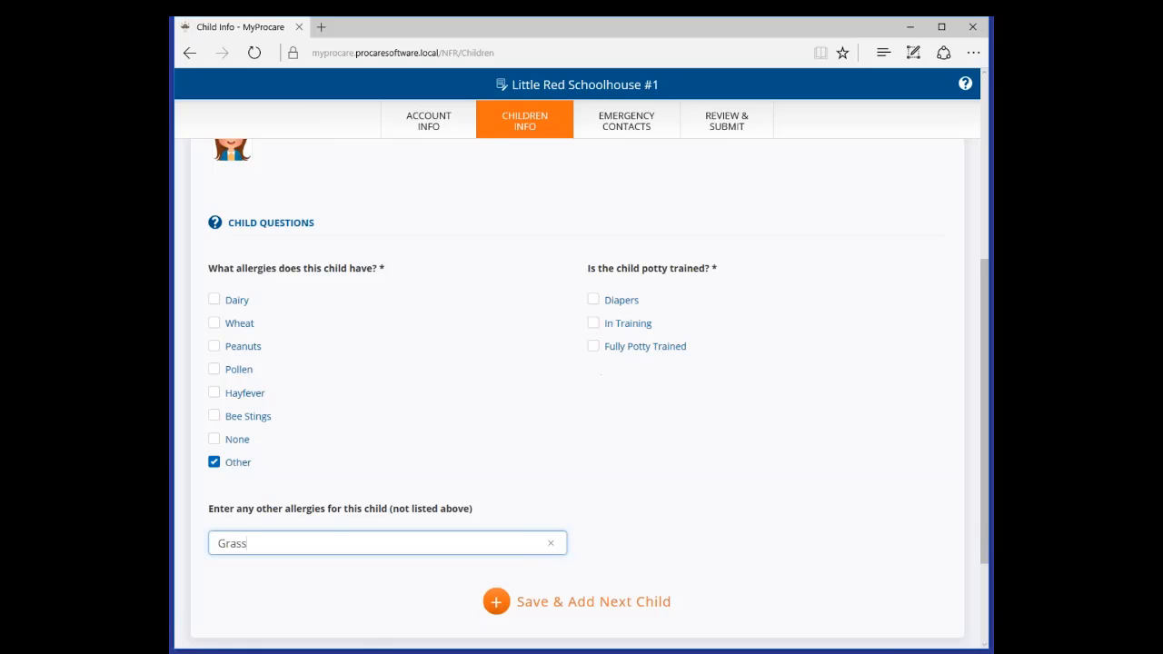
scroll(573, 609, down, 1)
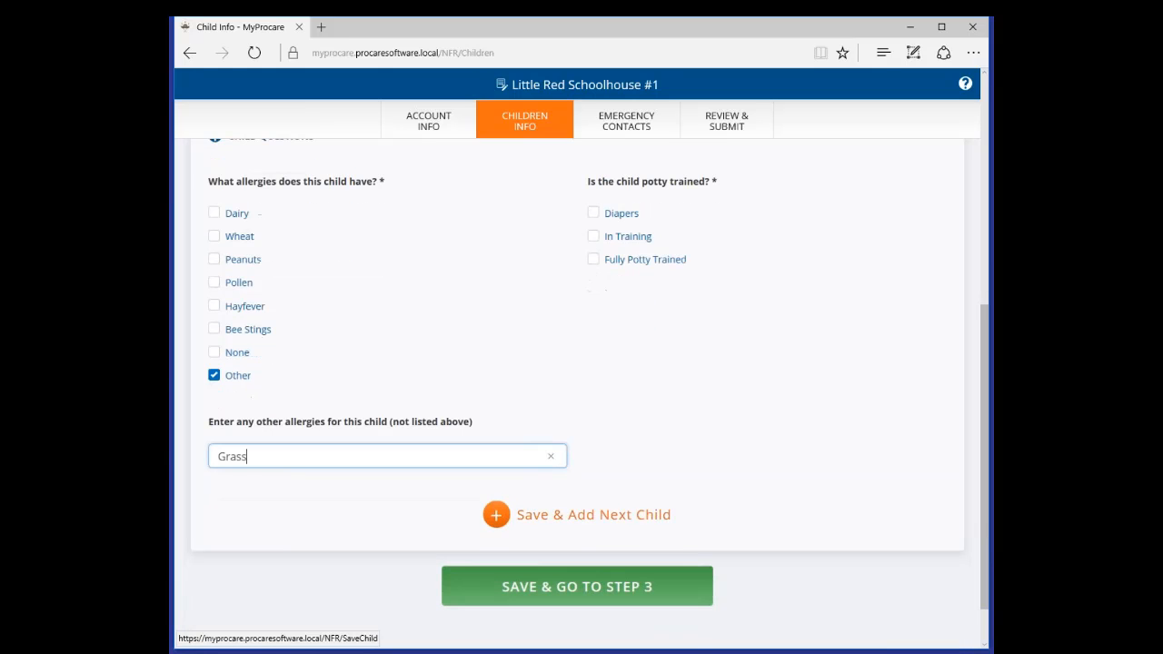
click(578, 600)
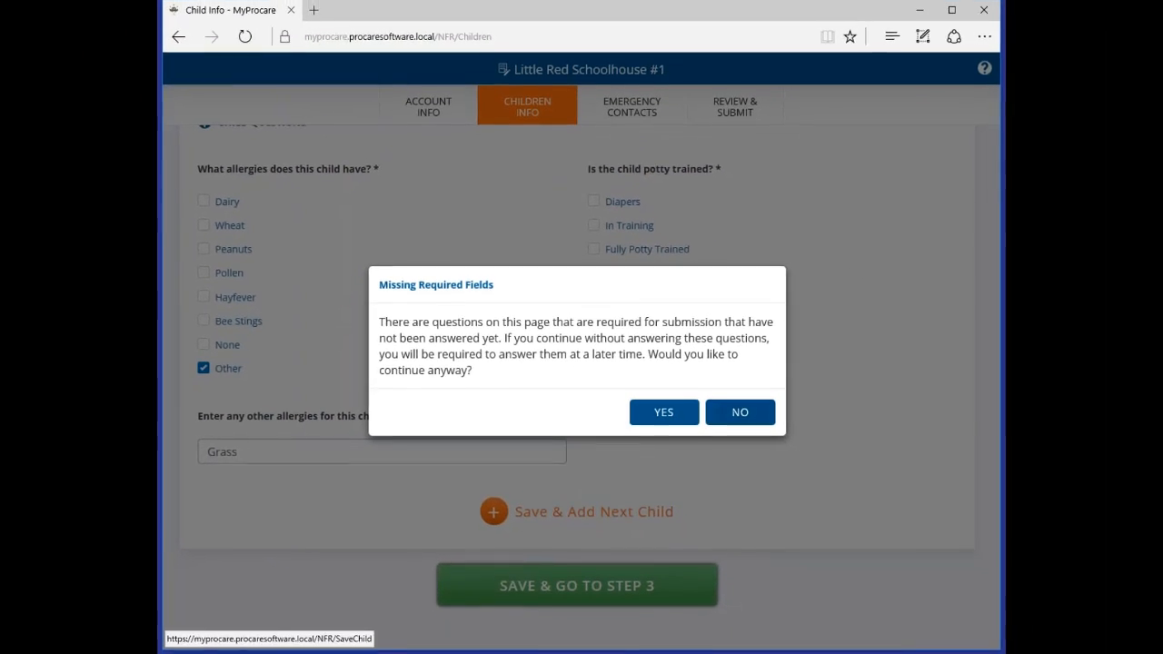
- Fill the missing potty-training answer with In Training and save the child again for Step 3
click(739, 412)
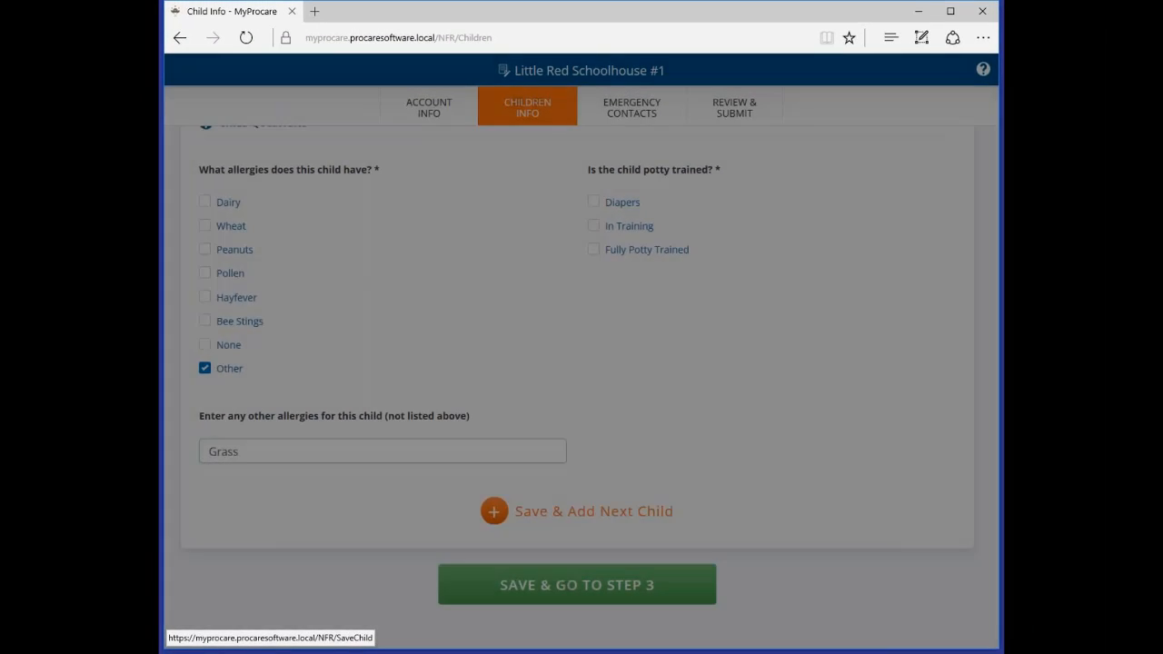
double_click(595, 227)
click(594, 227)
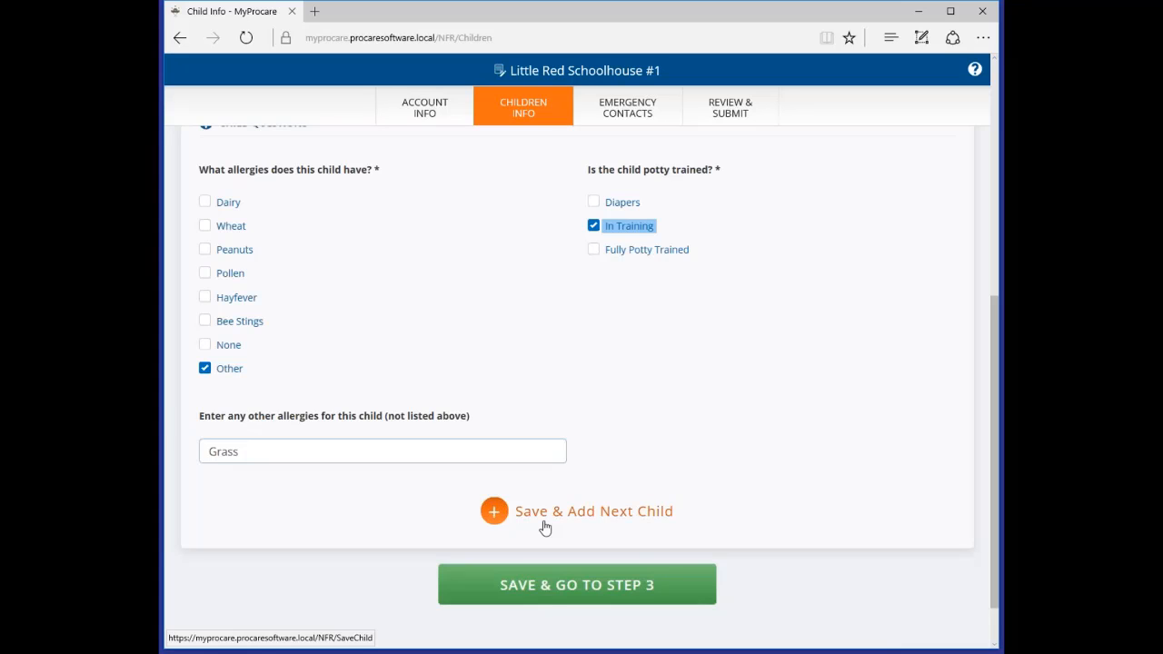
click(546, 587)
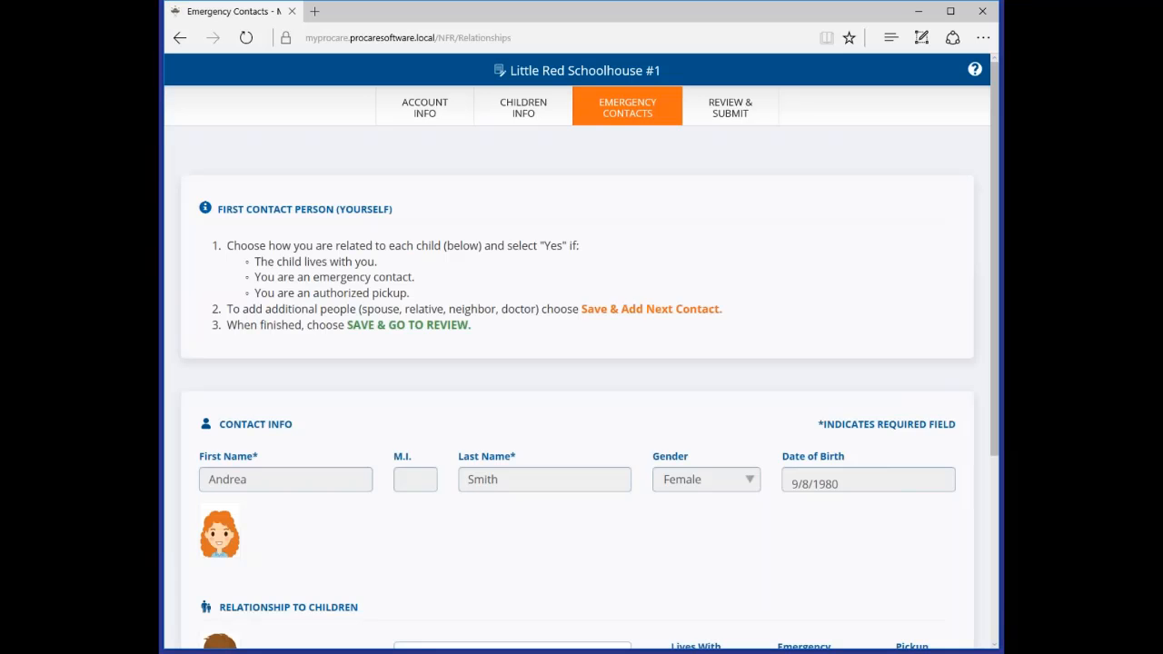
- Make the account person the child's Mom with Lives With, Emergency and Pickup set to YES, then save
scroll(550, 586, down, 1)
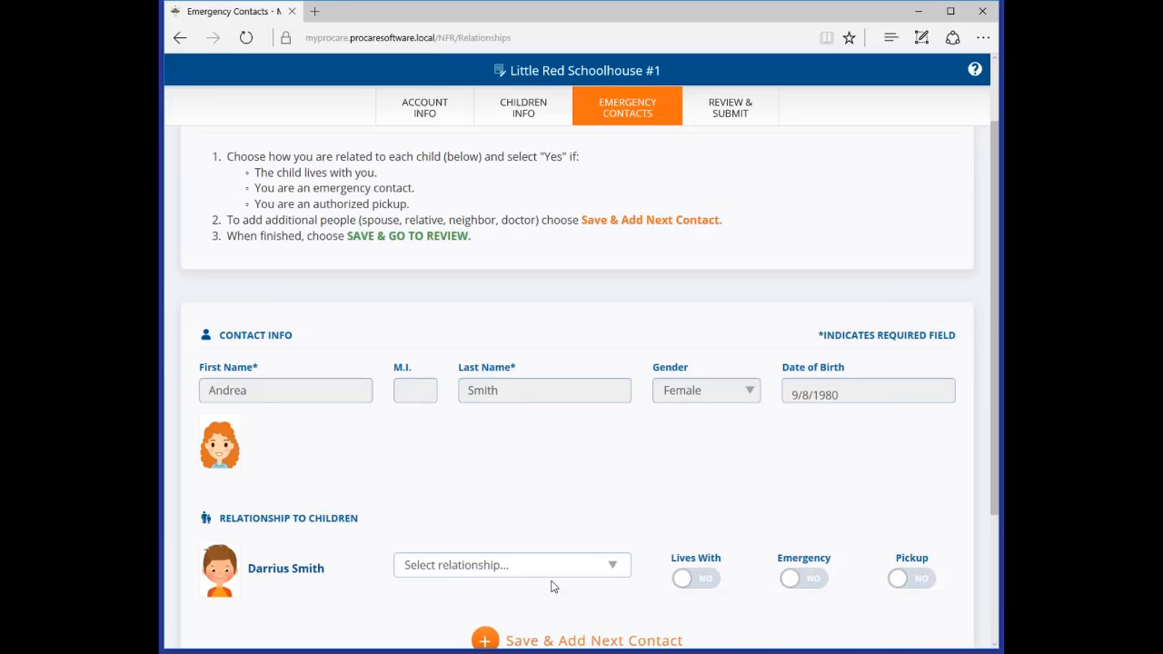
click(618, 569)
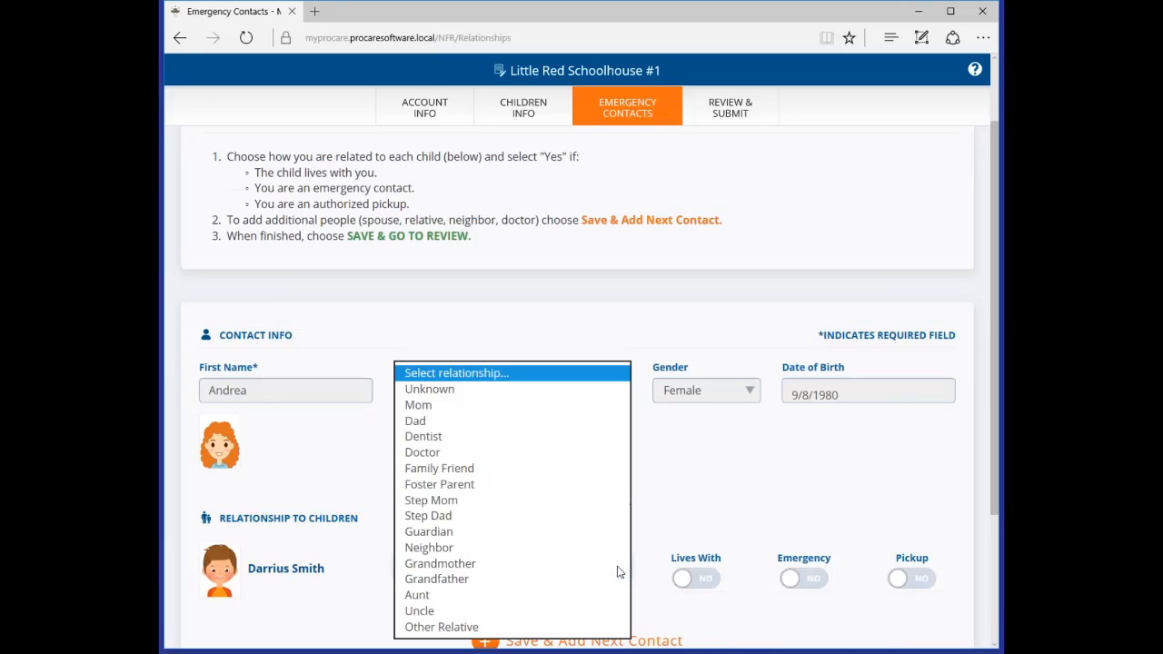
click(527, 406)
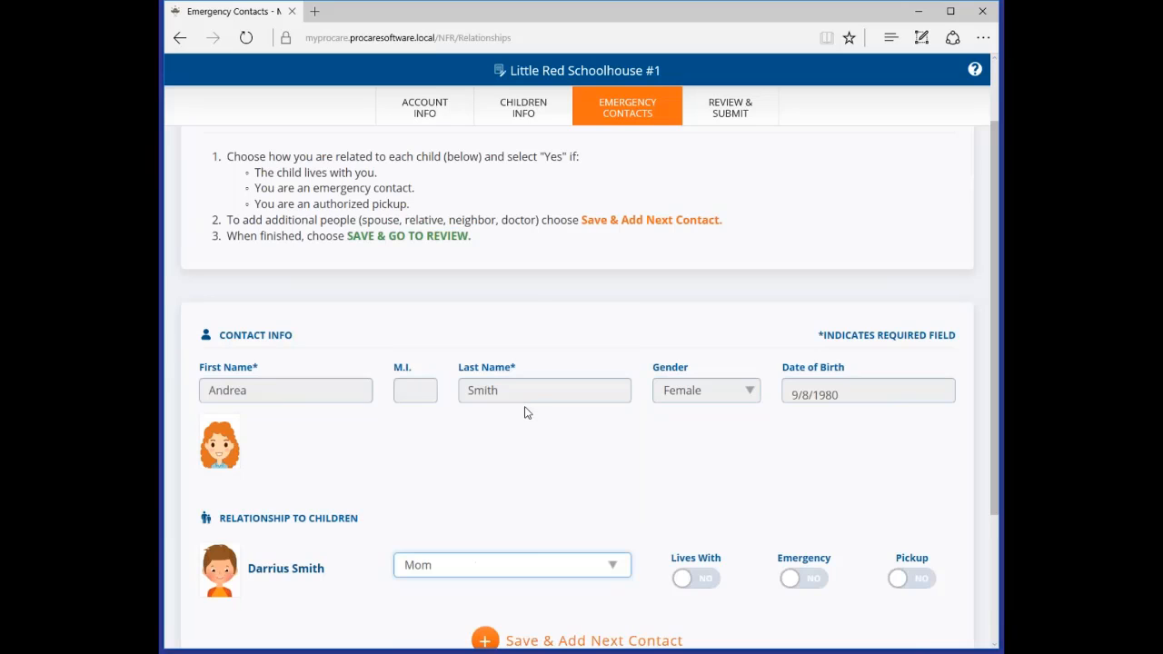
click(694, 579)
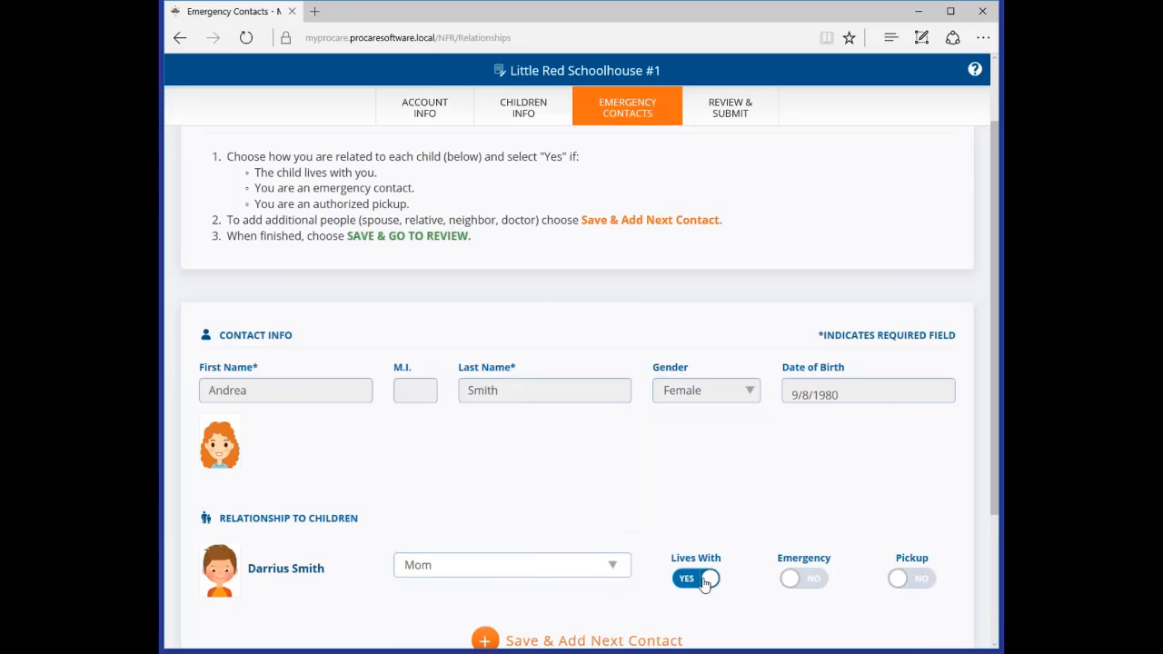
click(808, 586)
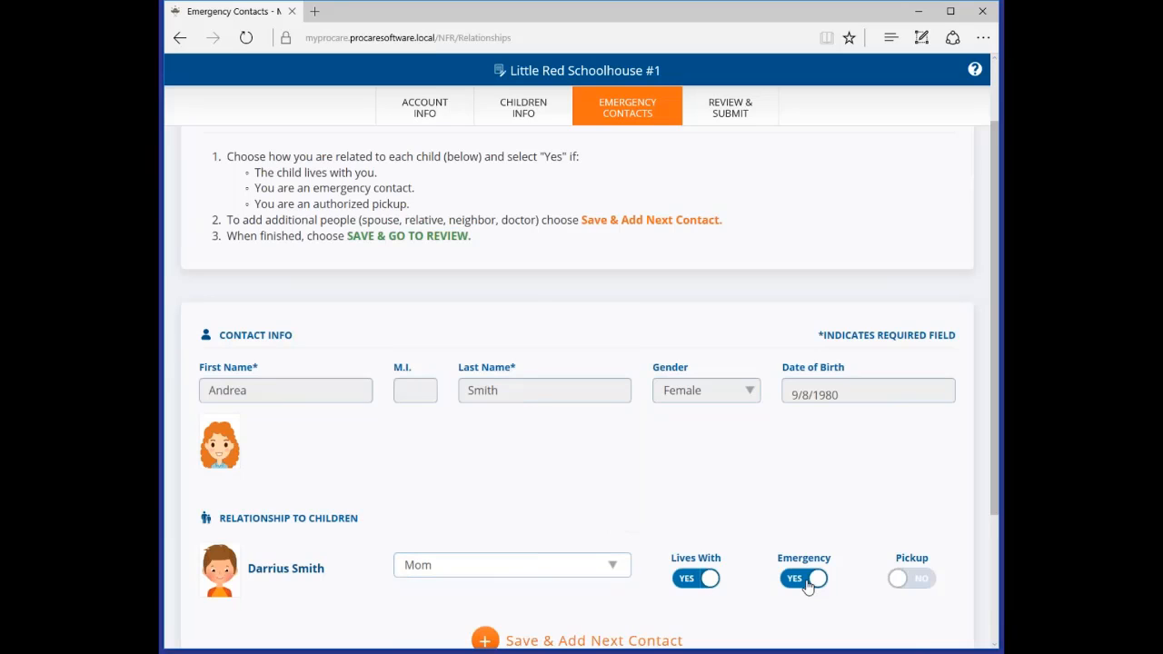
click(903, 582)
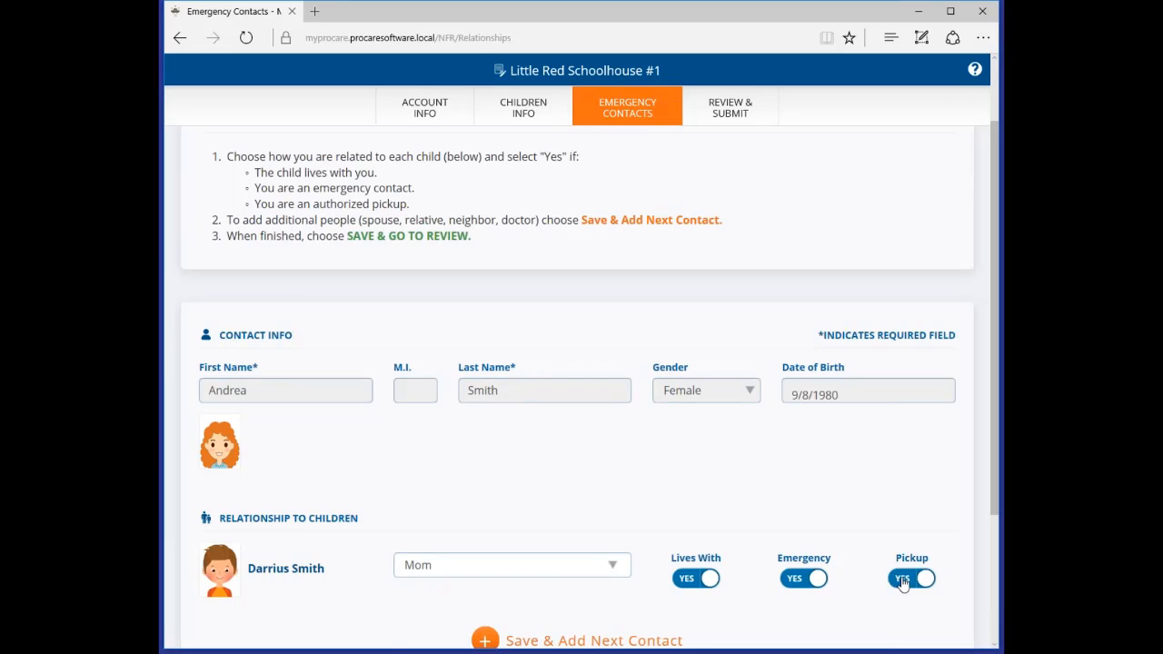
scroll(639, 543, down, 1)
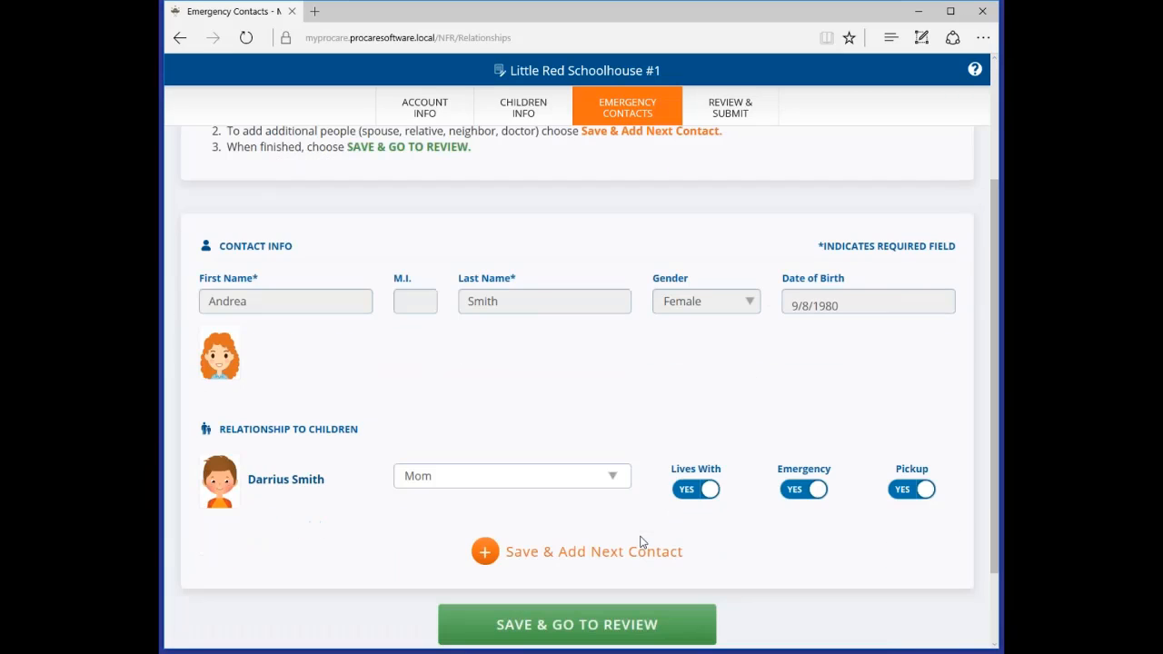
click(582, 556)
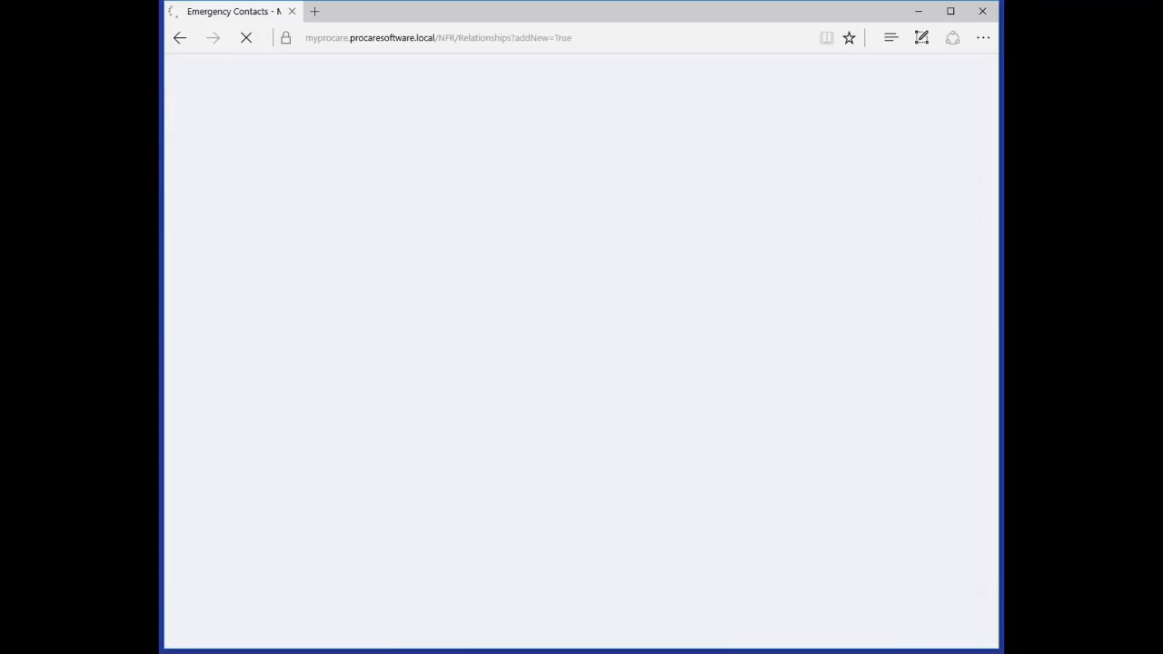
- Enter the second contact's first and last name
click(351, 480)
text(Jerry)
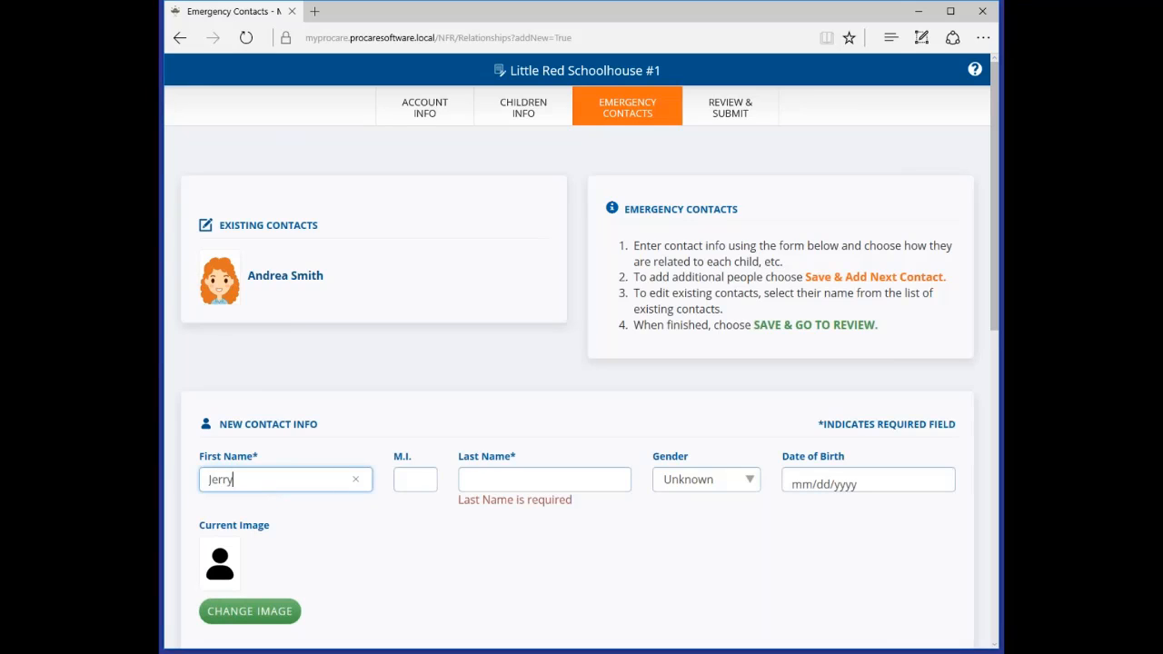
key(Tab)
key(Tab)
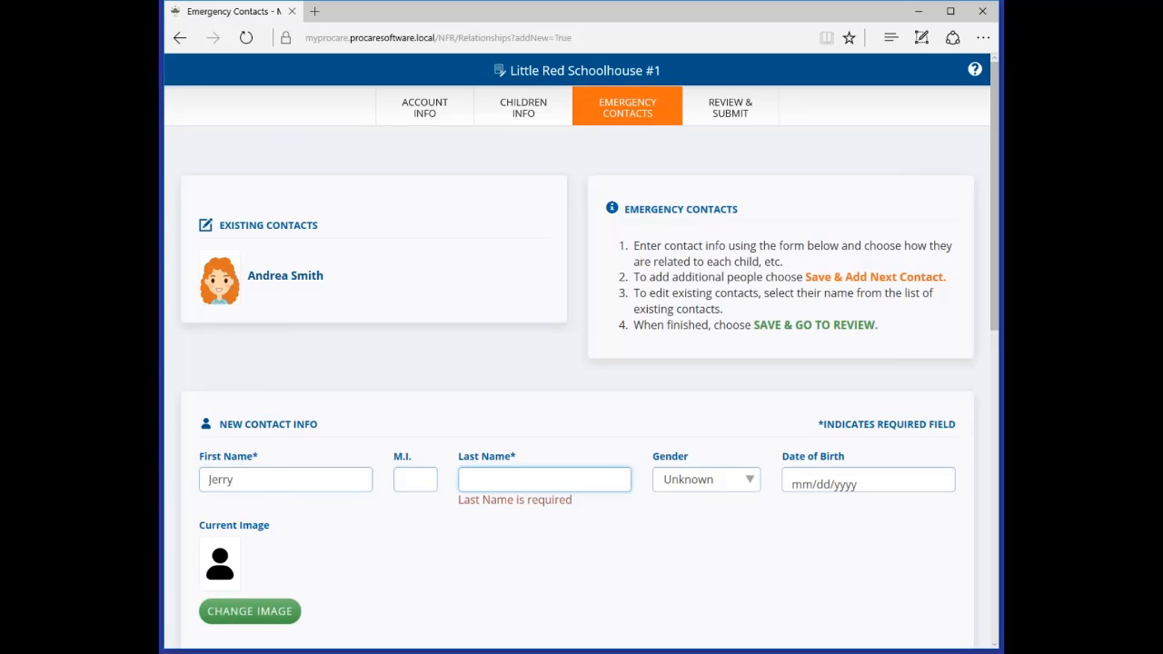
text(Smith)
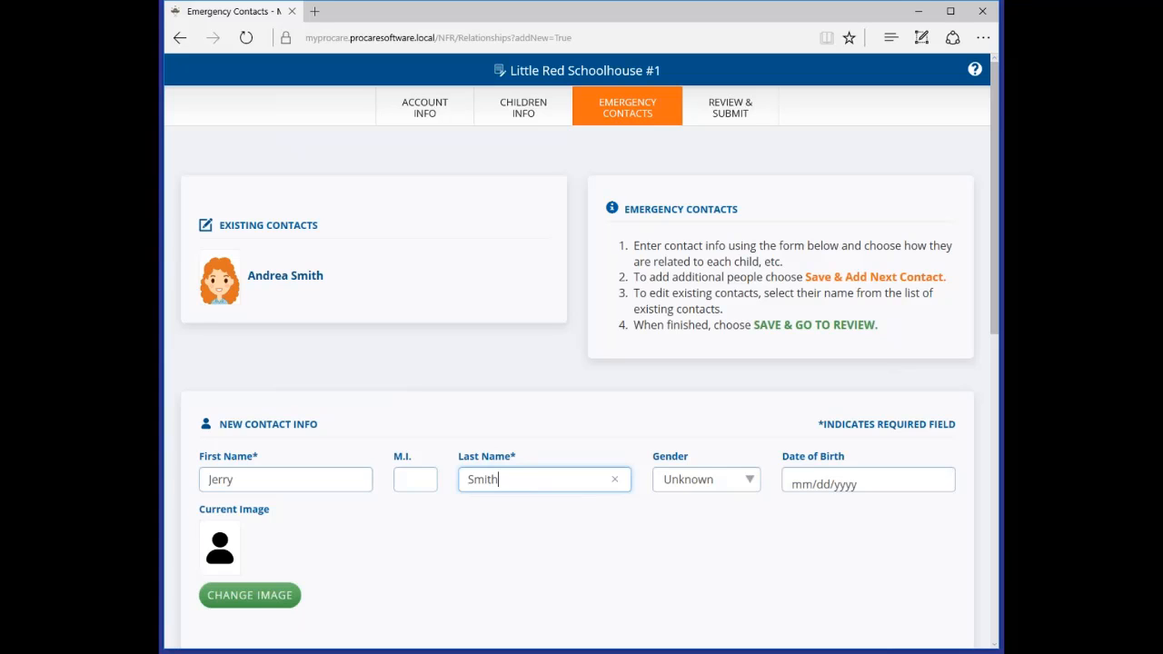
scroll(347, 490, down, 4)
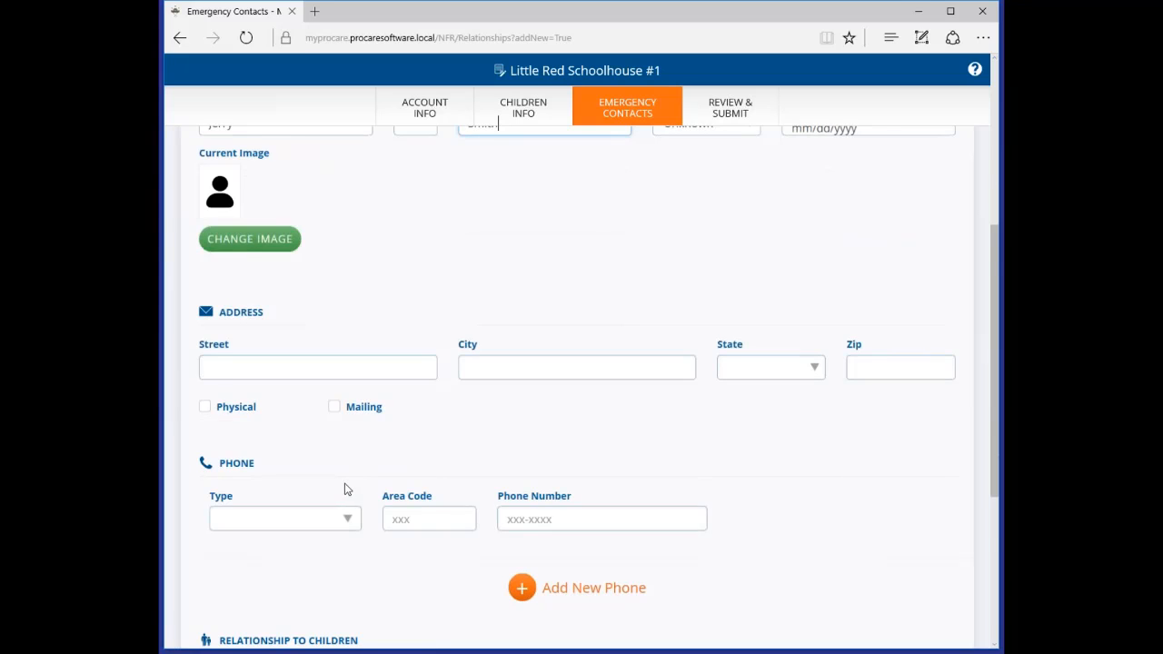
scroll(345, 488, down, 1)
scroll(349, 499, down, 1)
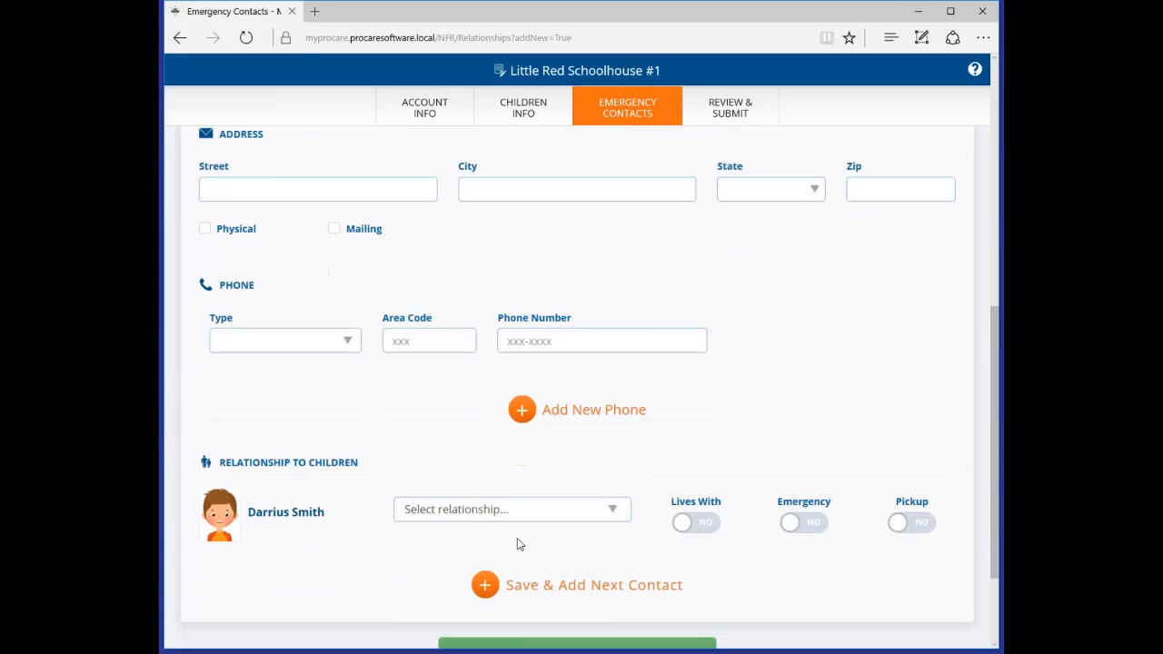
- Set this contact as Dad with Lives With, Emergency and Pickup YES, then save and add another
click(618, 514)
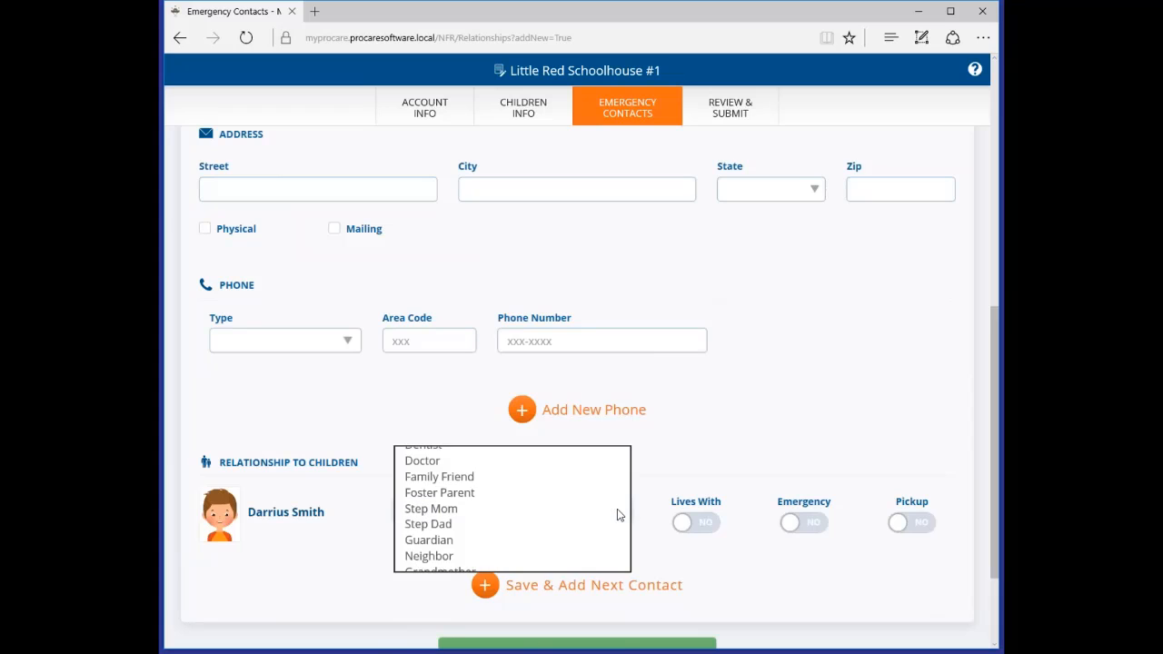
click(496, 430)
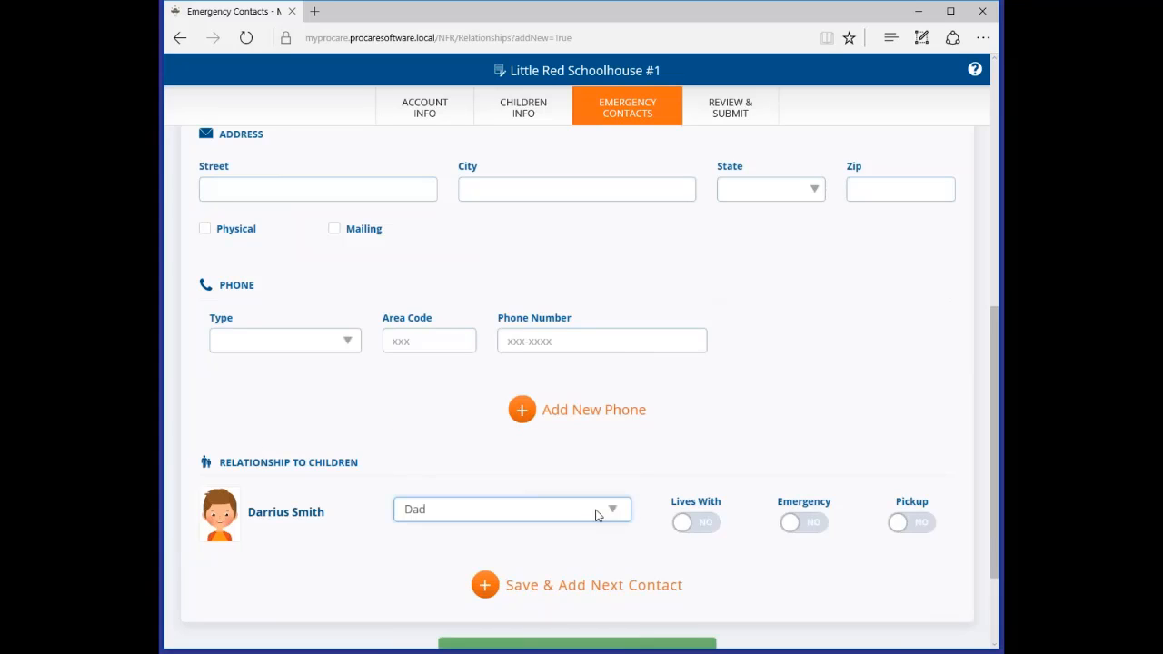
click(698, 525)
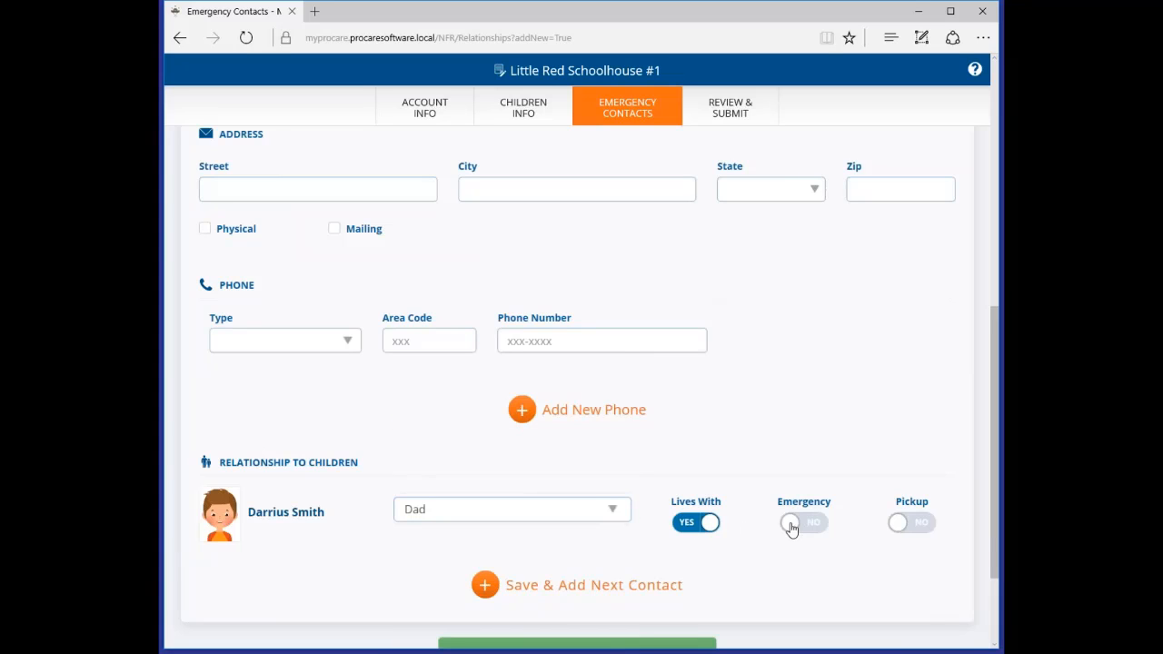
click(792, 527)
click(922, 527)
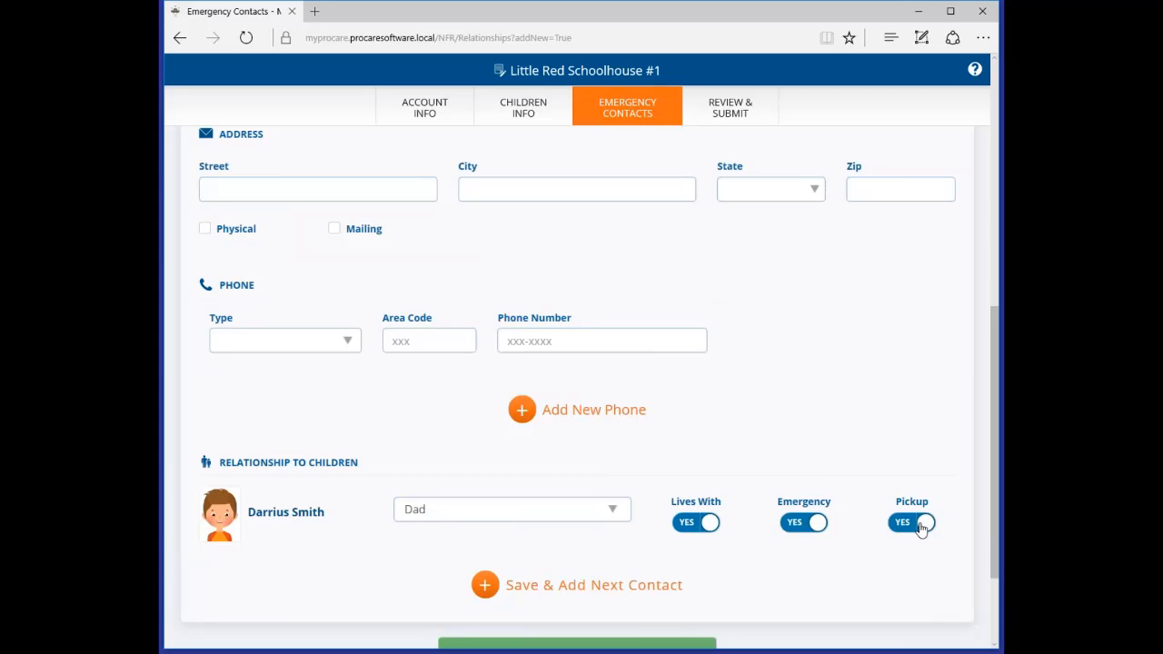
scroll(914, 520, down, 2)
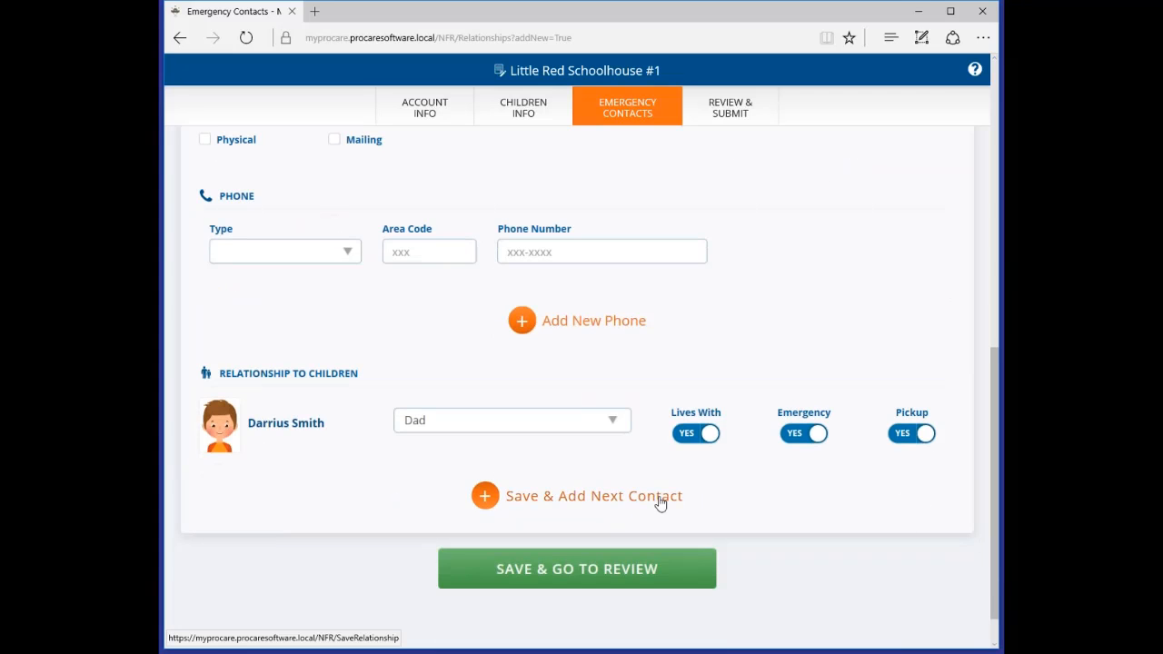
click(567, 502)
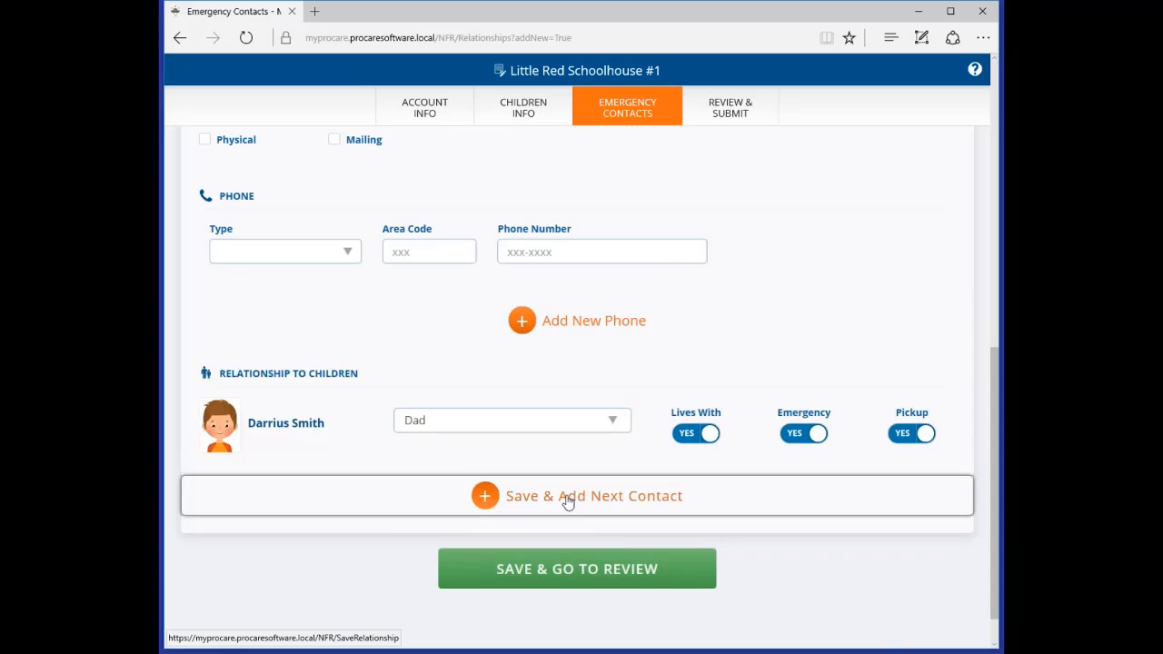
- Enter the third contact's first and last name, leaving the middle initial blank
click(290, 526)
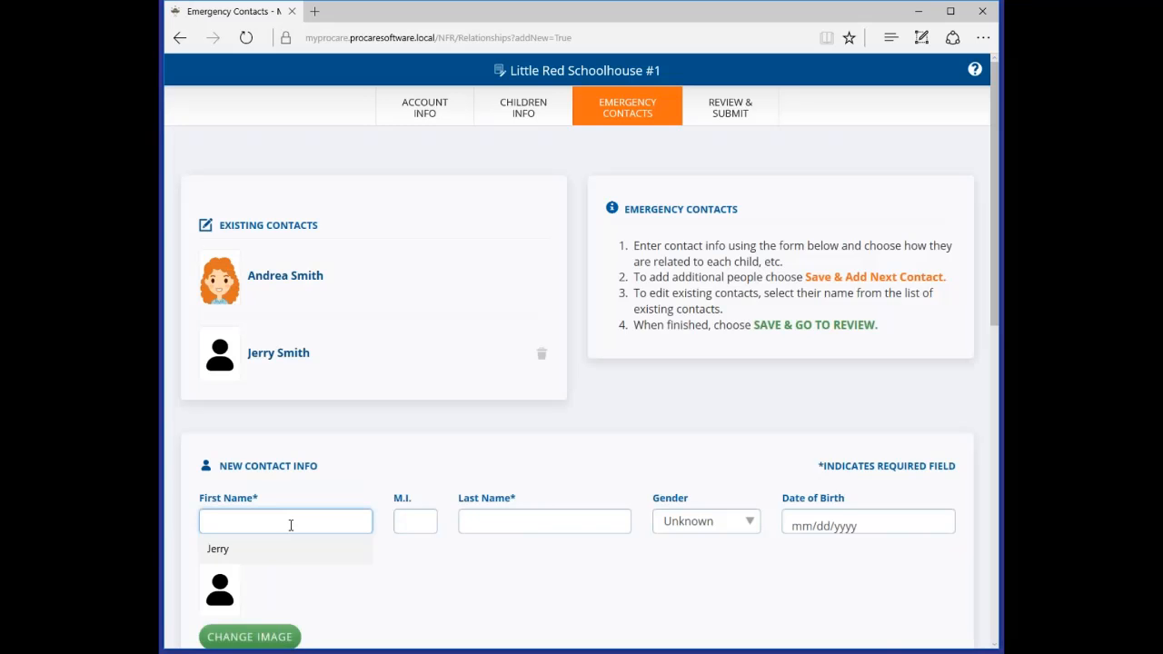
text(Lisa)
key(Tab)
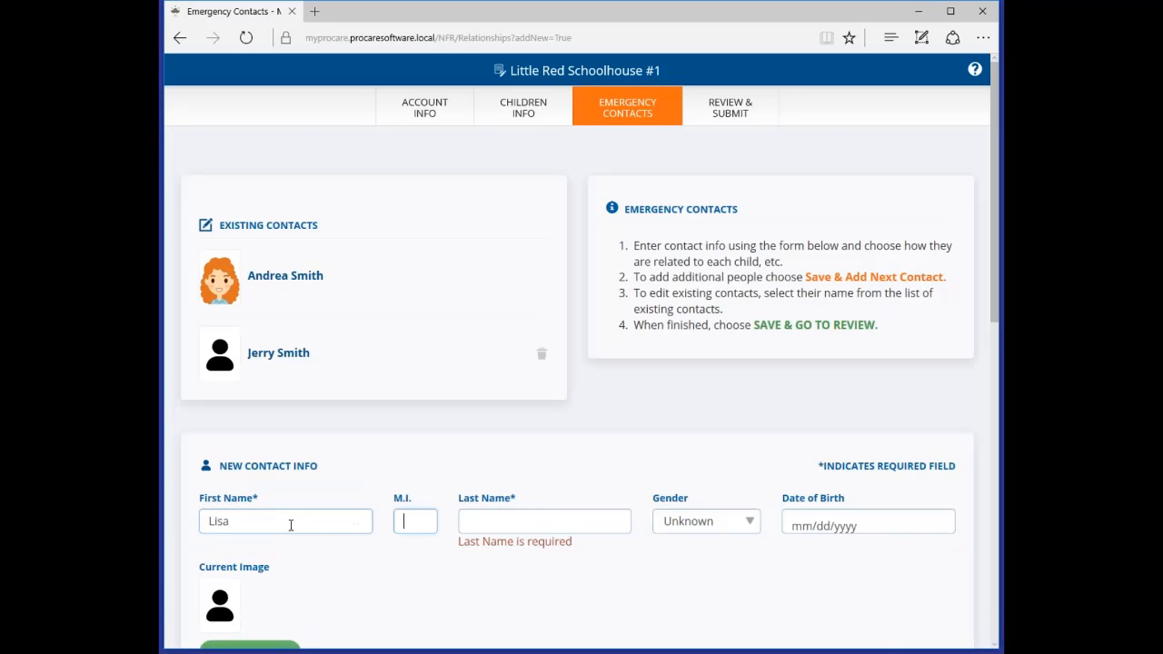
key(Tab)
text(Jones)
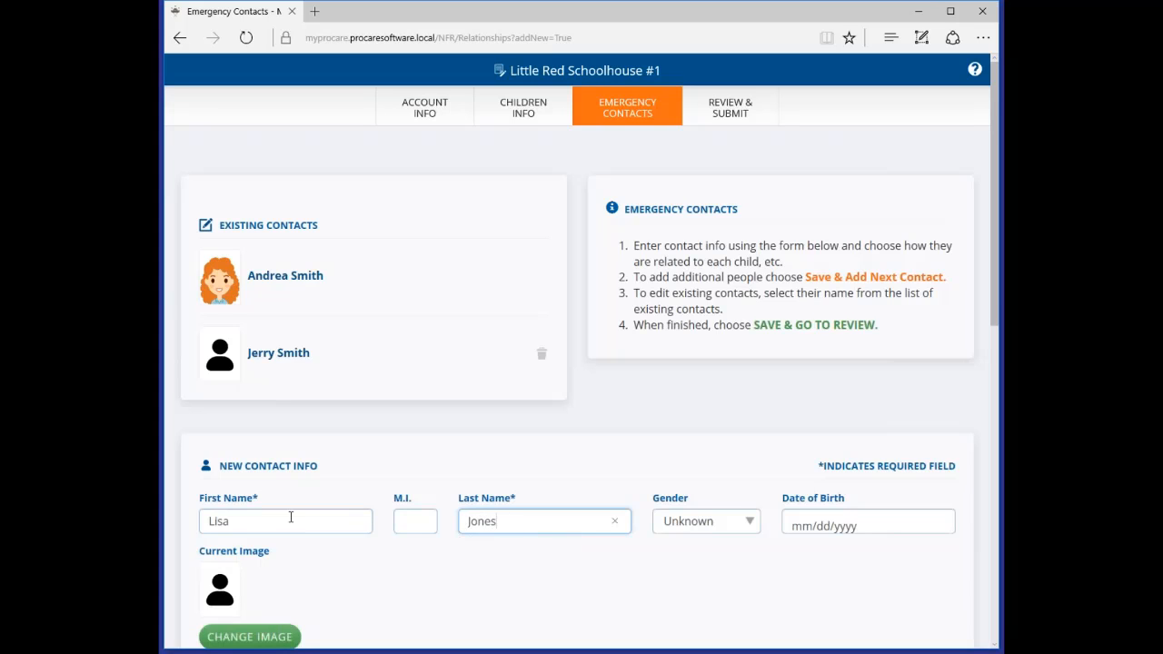
scroll(291, 517, down, 4)
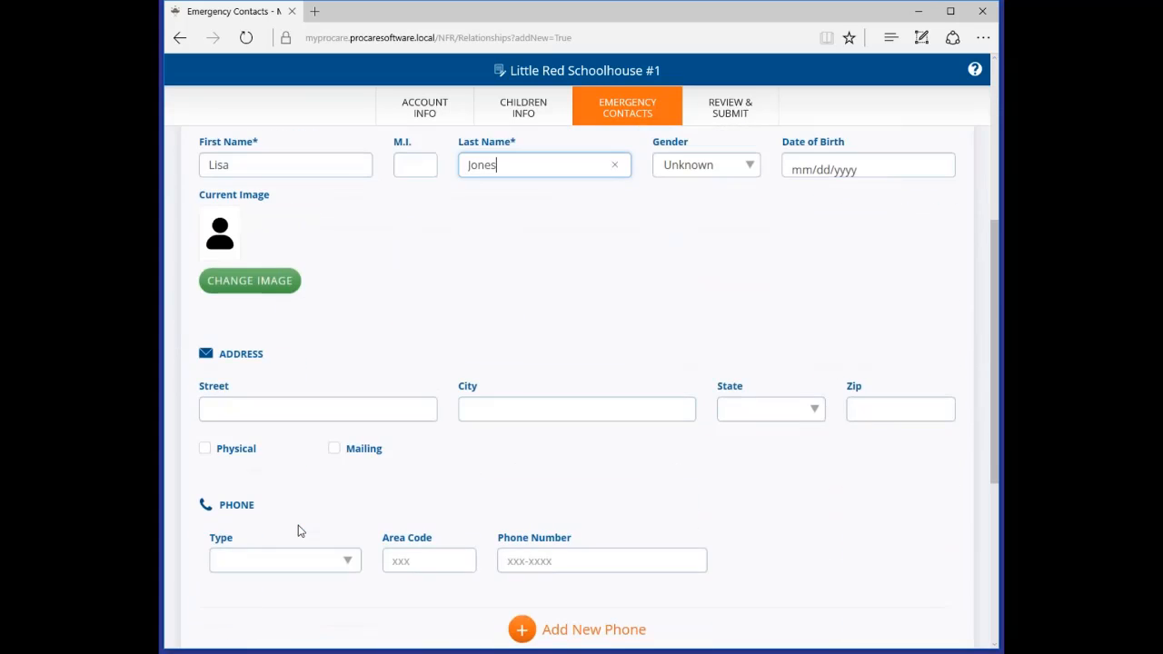
scroll(300, 531, down, 2)
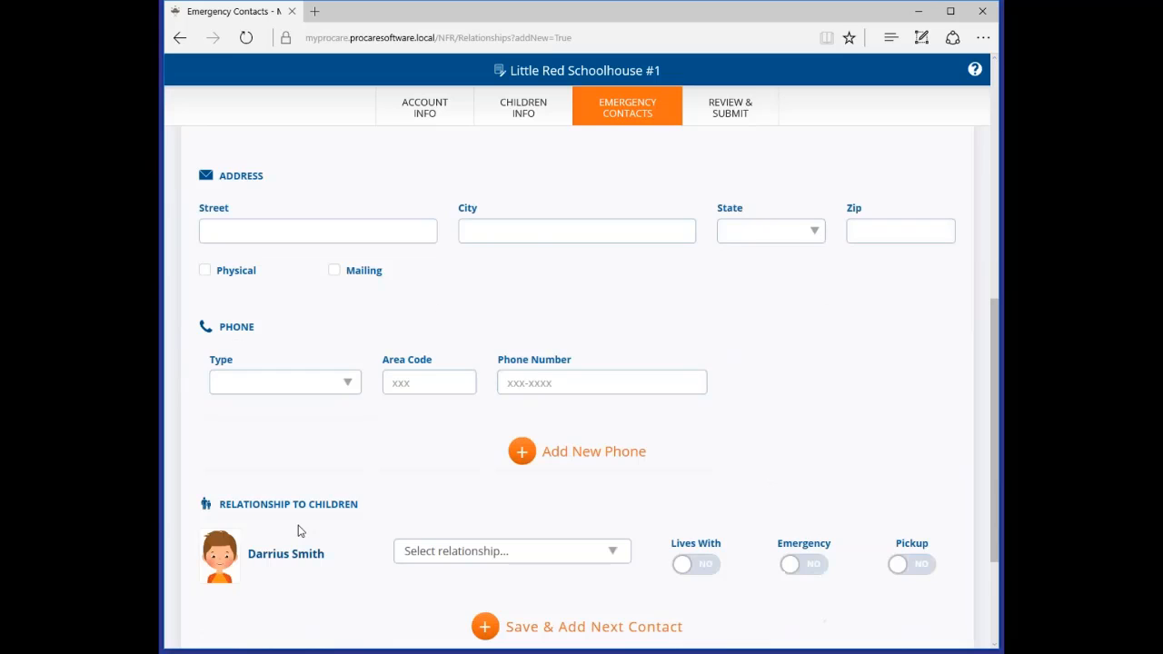
scroll(300, 531, down, 1)
- Set this contact as Neighbor with Emergency and Pickup YES, then save and go to review
click(615, 465)
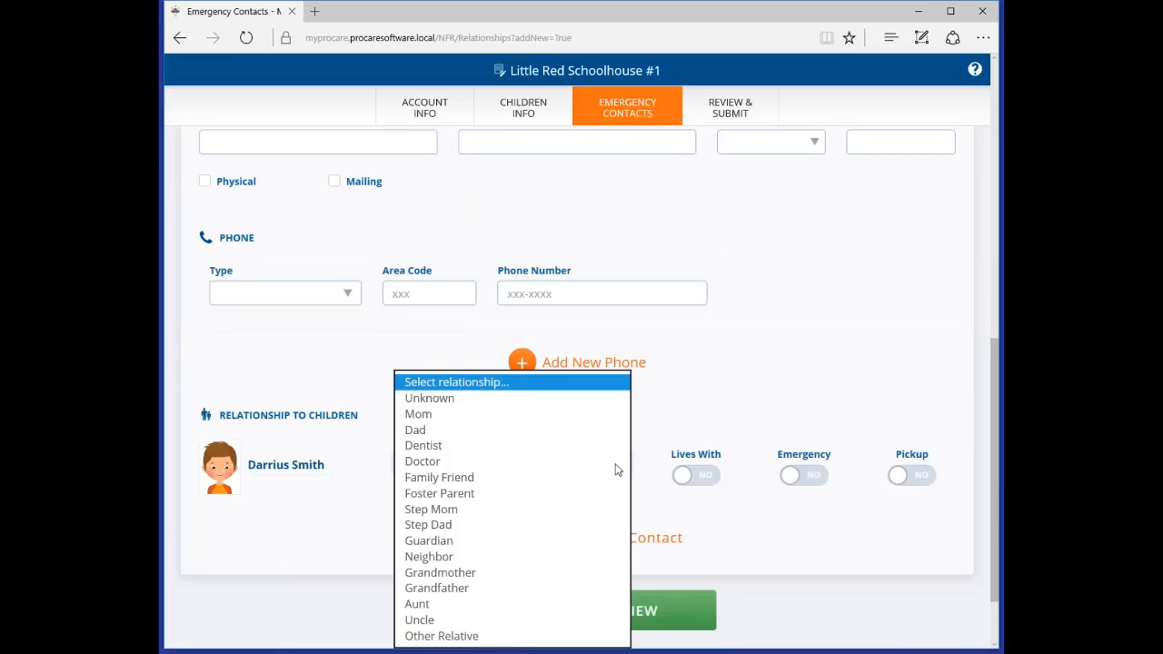
click(434, 558)
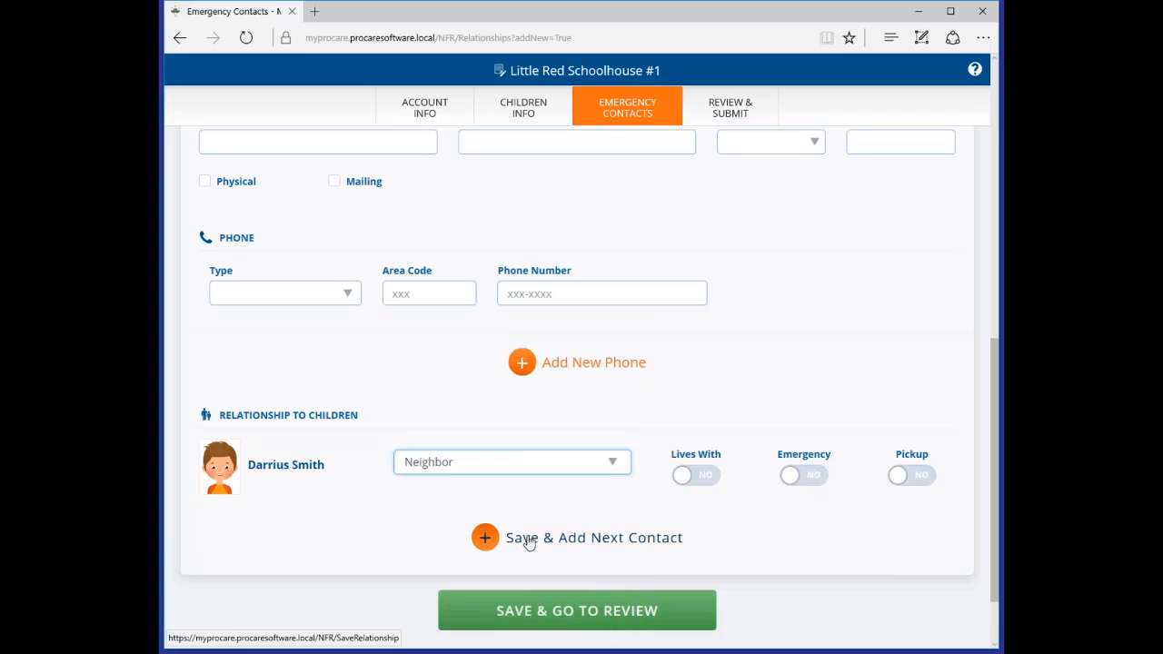
click(791, 477)
click(894, 479)
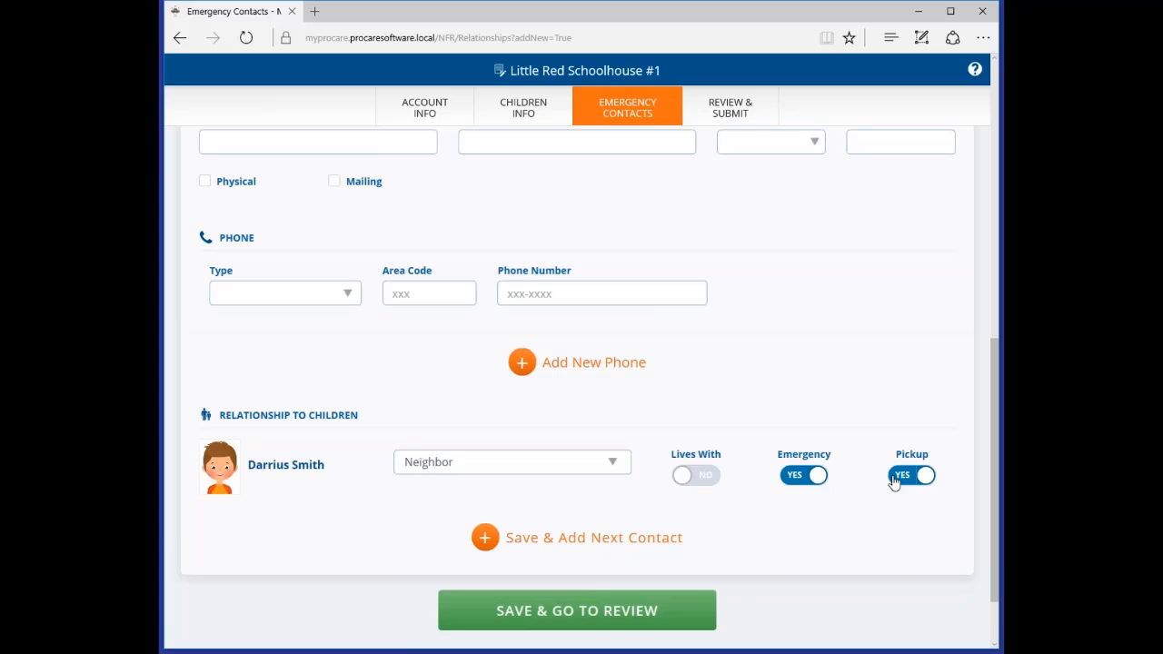
click(624, 611)
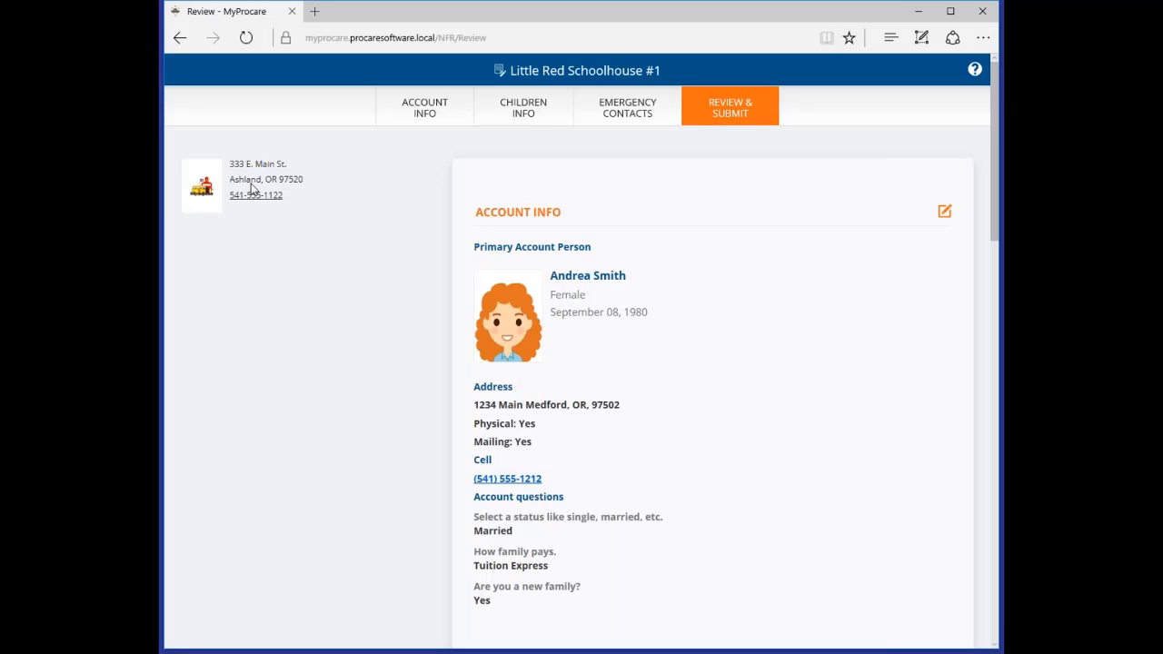
- Scroll through the Review & Submit summary of the account, child, and Mom, Dad and Neighbor contacts
scroll(470, 385, down, 1)
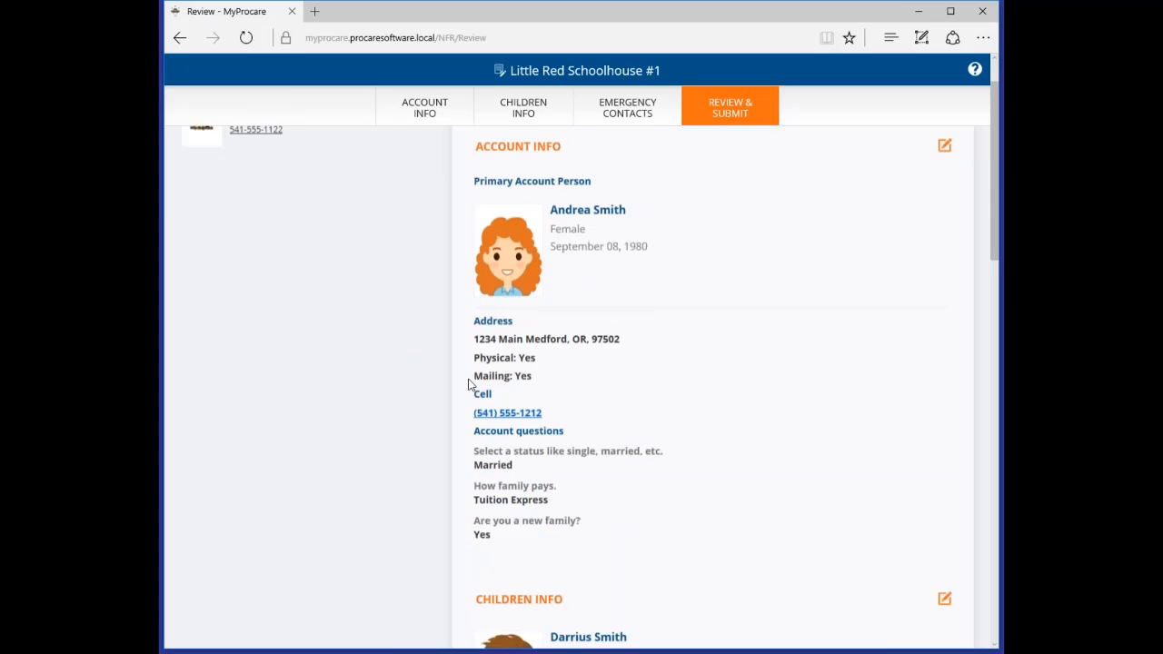
scroll(468, 385, down, 5)
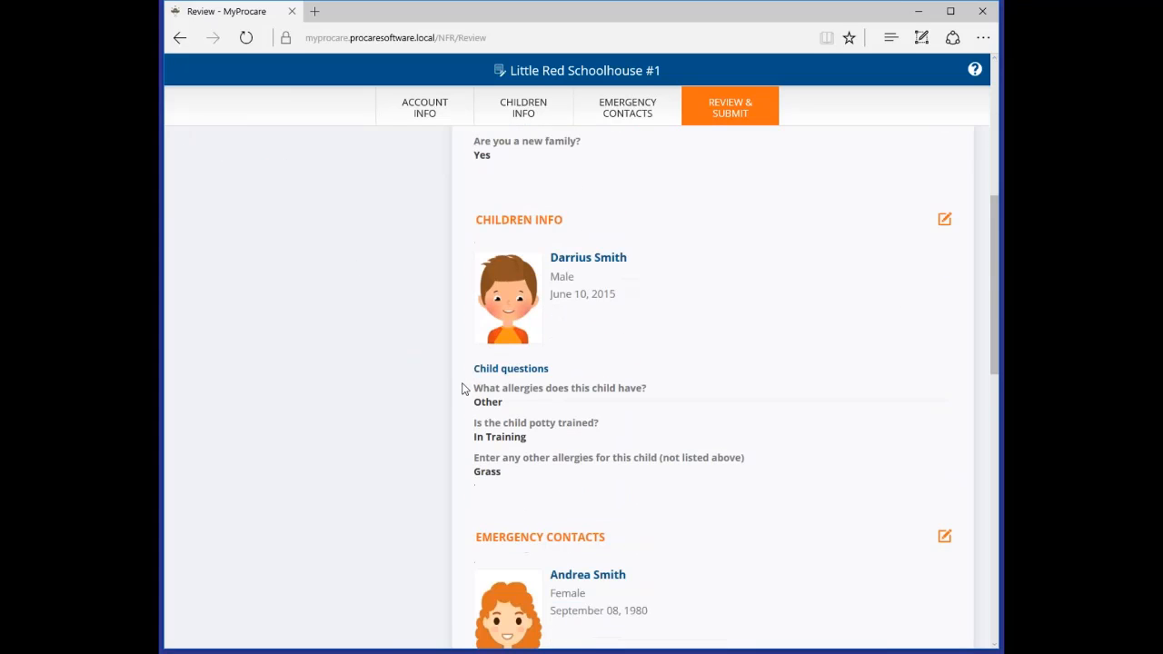
scroll(462, 389, down, 3)
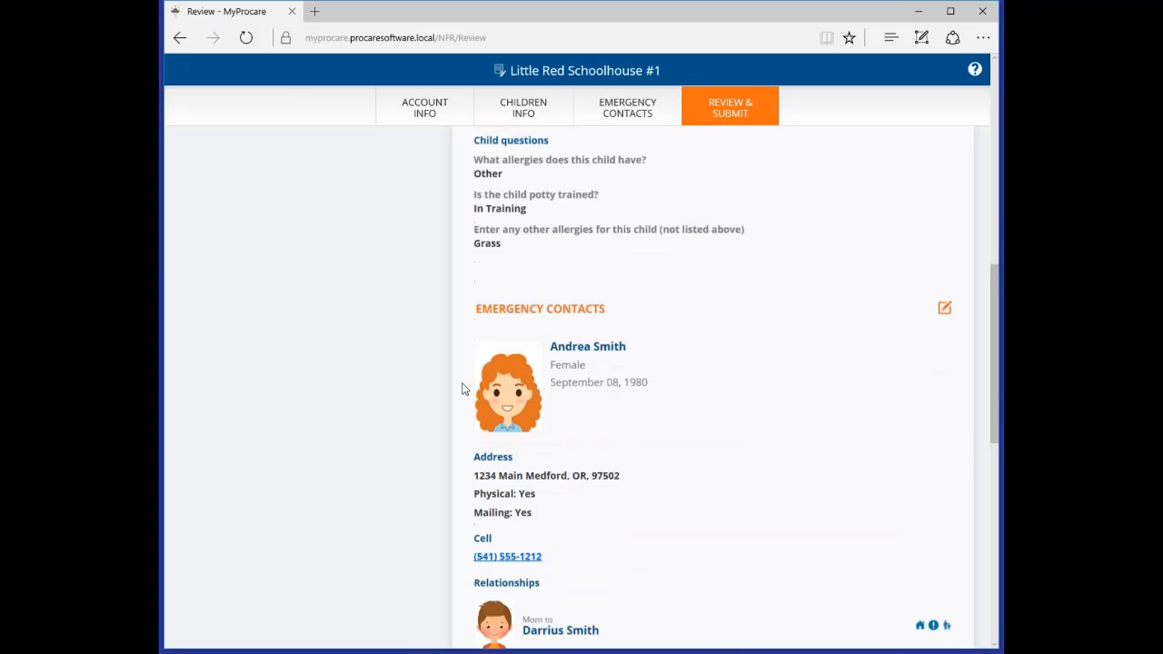
scroll(462, 389, down, 1)
scroll(462, 389, down, 5)
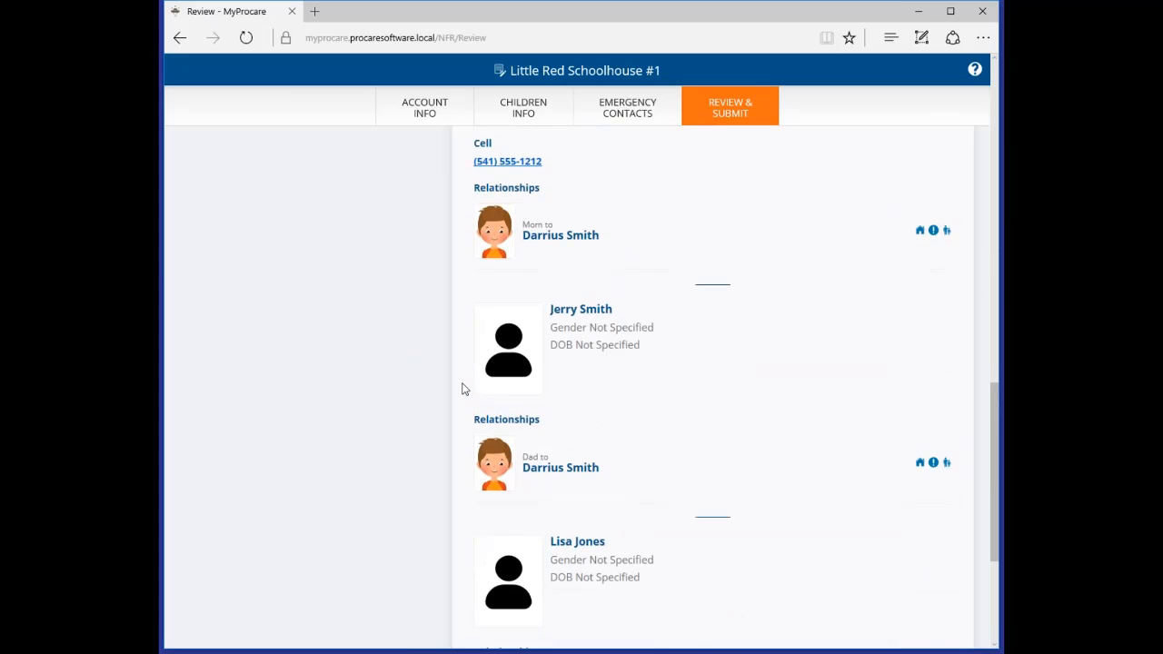
scroll(462, 389, down, 4)
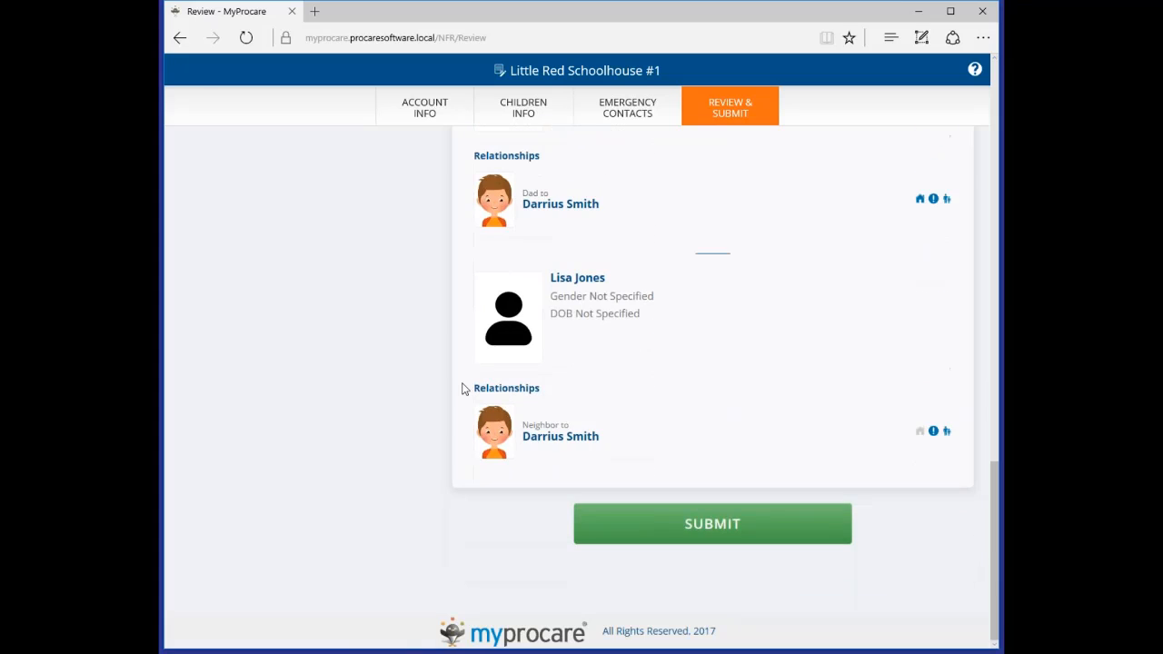
- Submit the Little Red Schoolhouse registration and review the 'New Registration Submitted' email summary
click(658, 526)
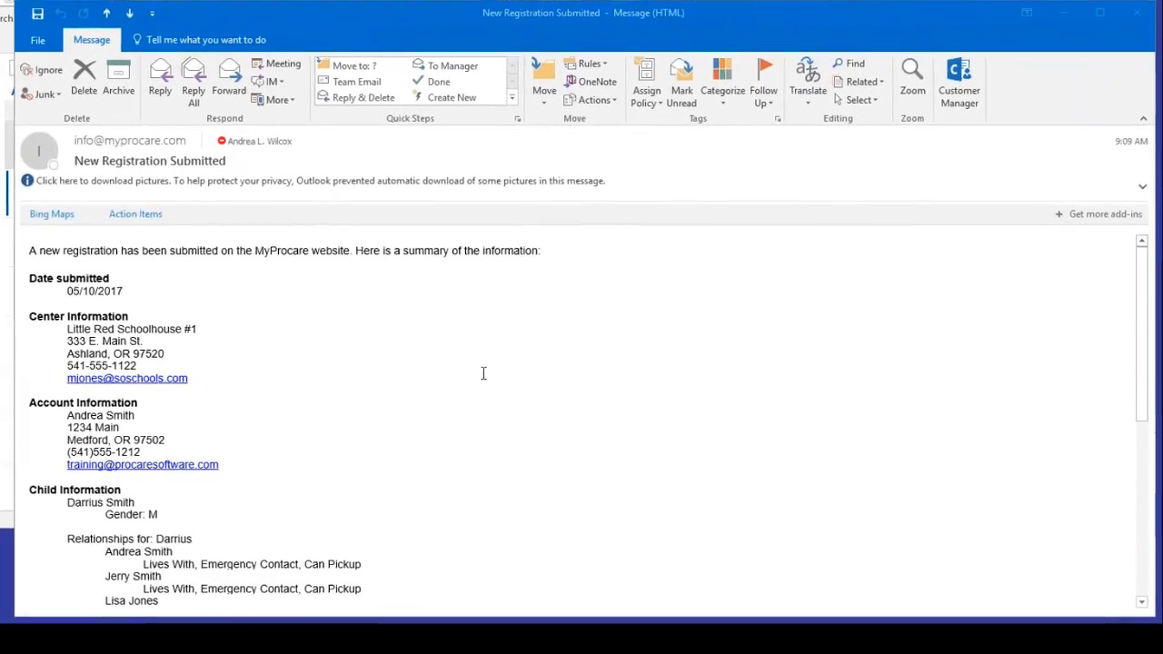
scroll(479, 371, down, 1)
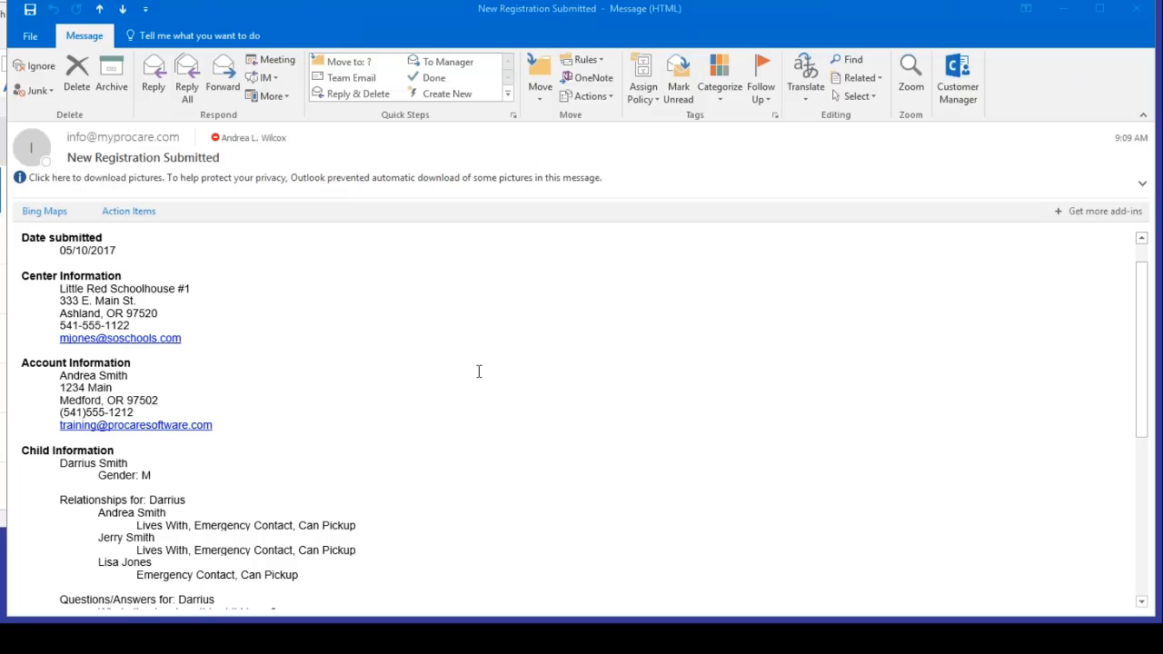
scroll(479, 371, down, 2)
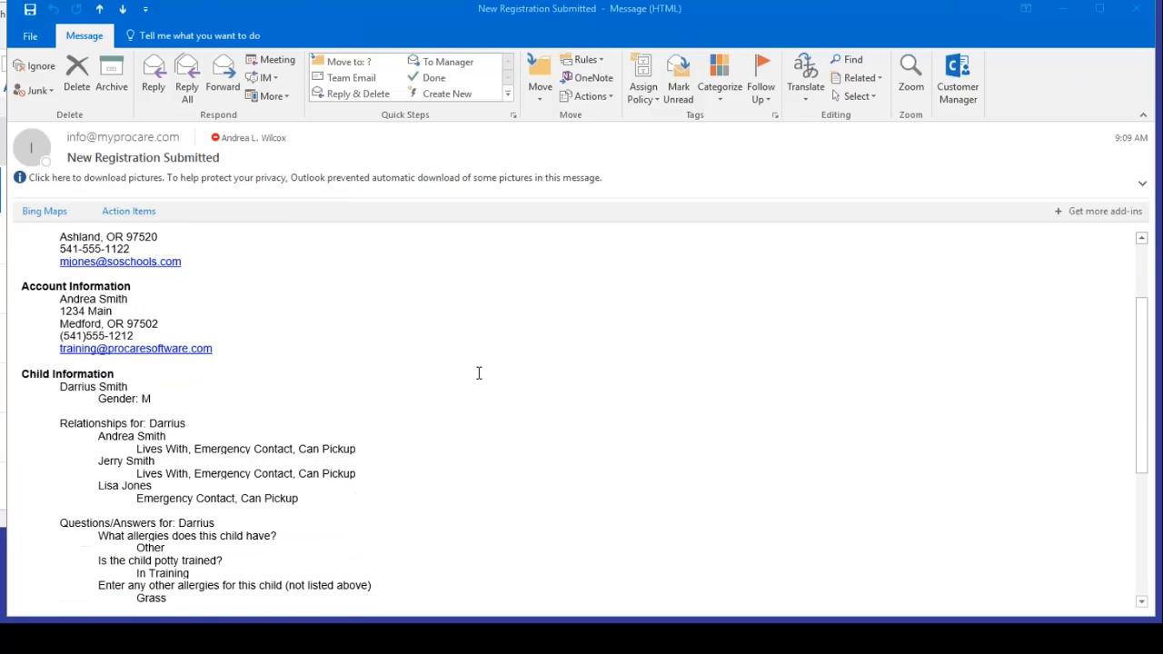
scroll(479, 372, down, 3)
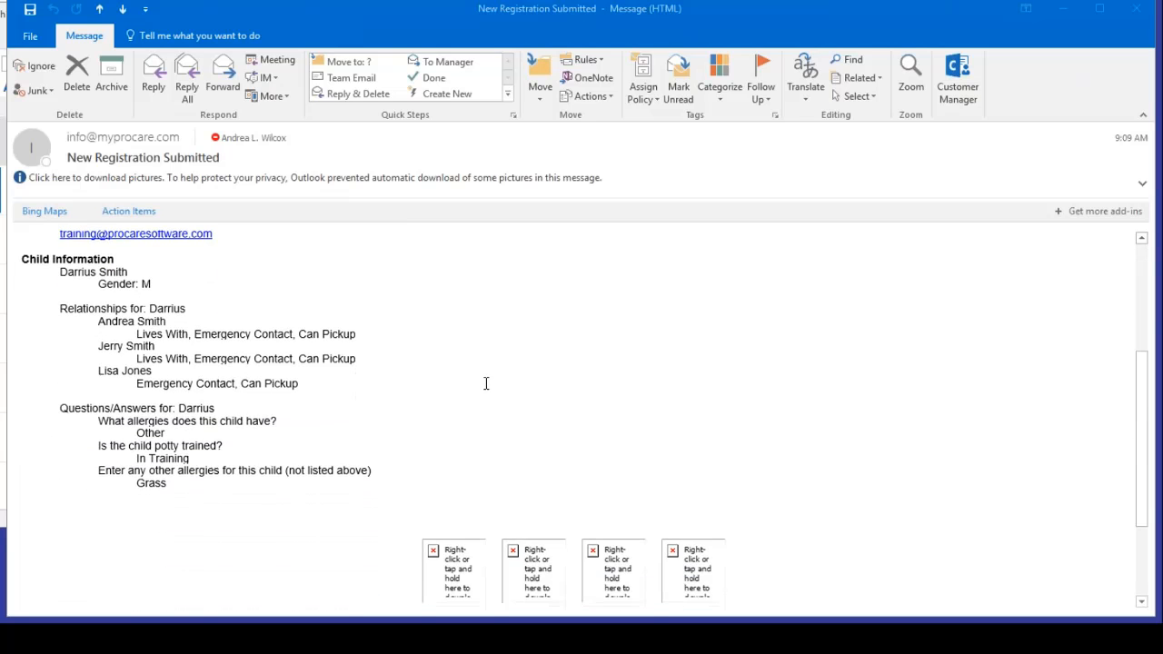
scroll(486, 384, up, 2)
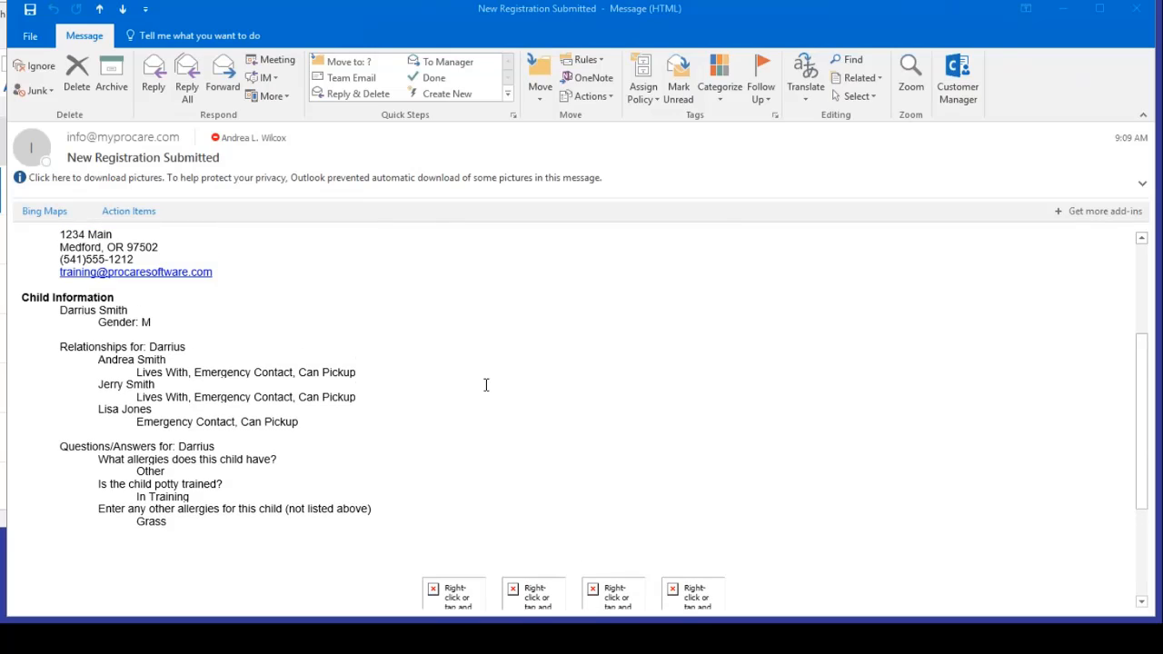